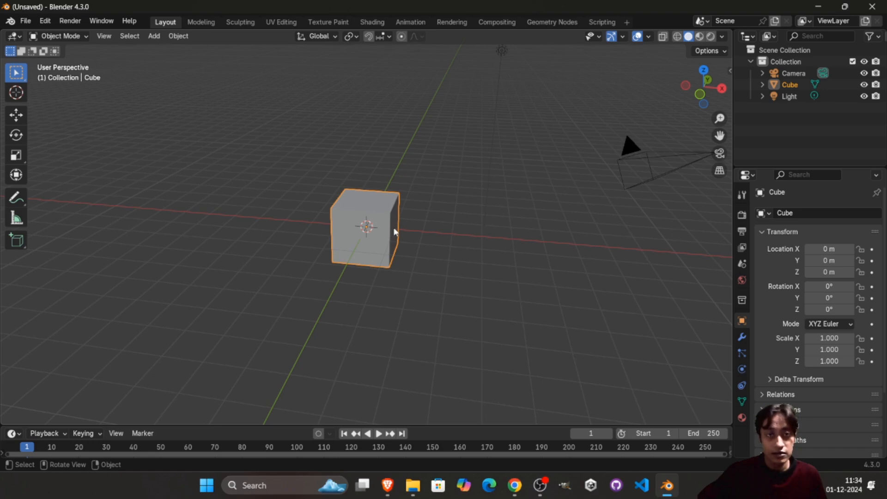
# Raise the default cube about 1.27 m along the Z axis
pyautogui.press('shift')
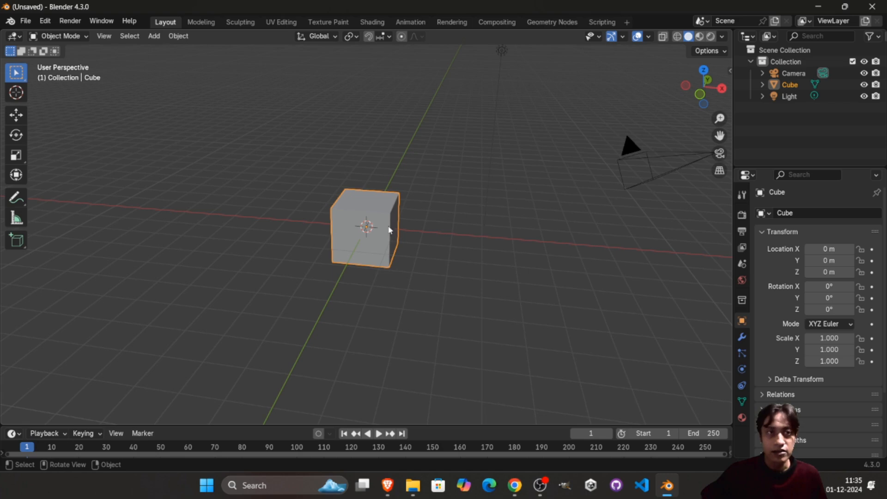
pyautogui.moveTo(458, 223); pyautogui.dragTo(378, 228, button='middle')
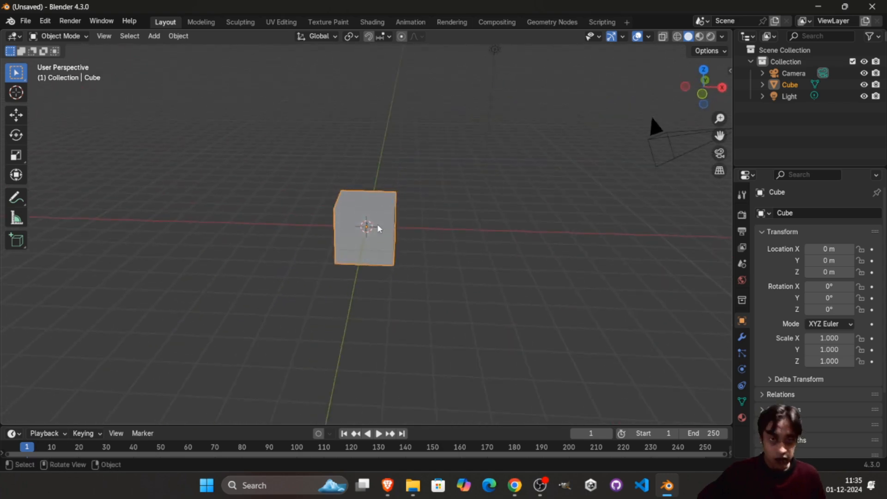
pyautogui.press('g')
pyautogui.press('z')
pyautogui.click(471, 218)
pyautogui.moveTo(472, 218)
pyautogui.mouseDown(button='middle')
pyautogui.moveTo(376, 229)
pyautogui.moveTo(435, 214)
pyautogui.moveTo(475, 218)
pyautogui.mouseUp(button='middle')
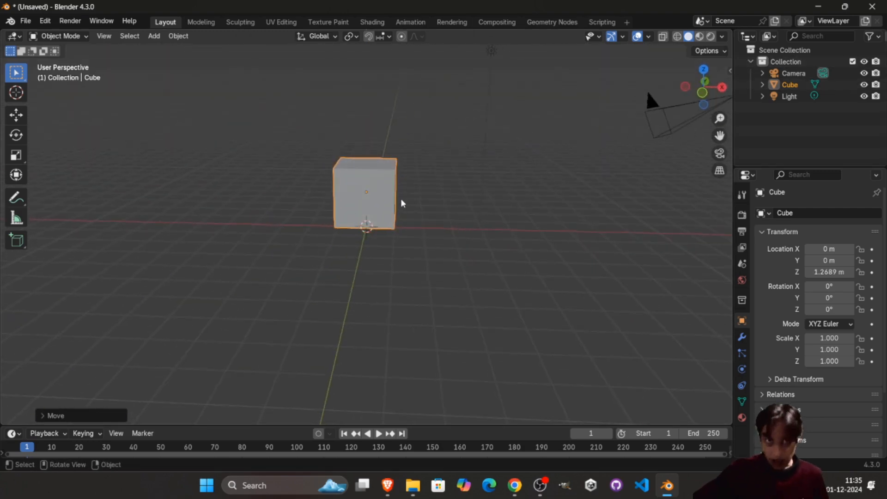
# Add a UV sphere at the origin and scale it uniformly to about 3.26
pyautogui.hotkey('shift', 'a')
pyautogui.moveTo(407, 200)
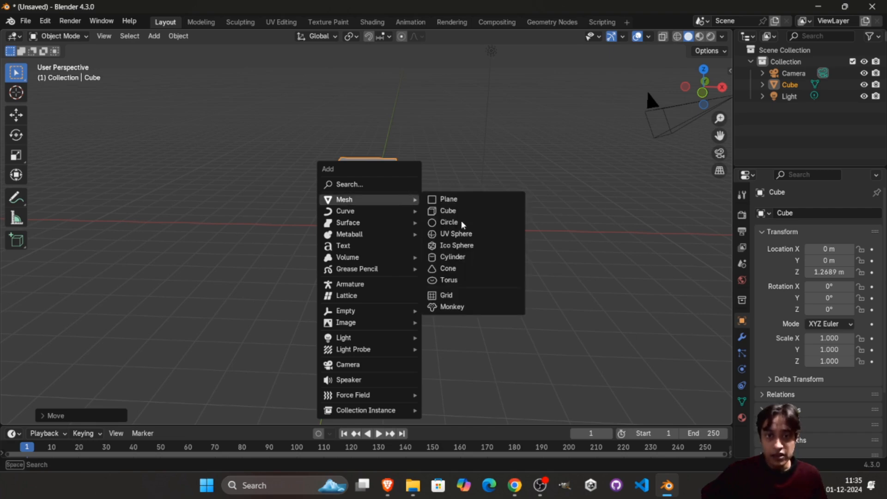
pyautogui.click(470, 234)
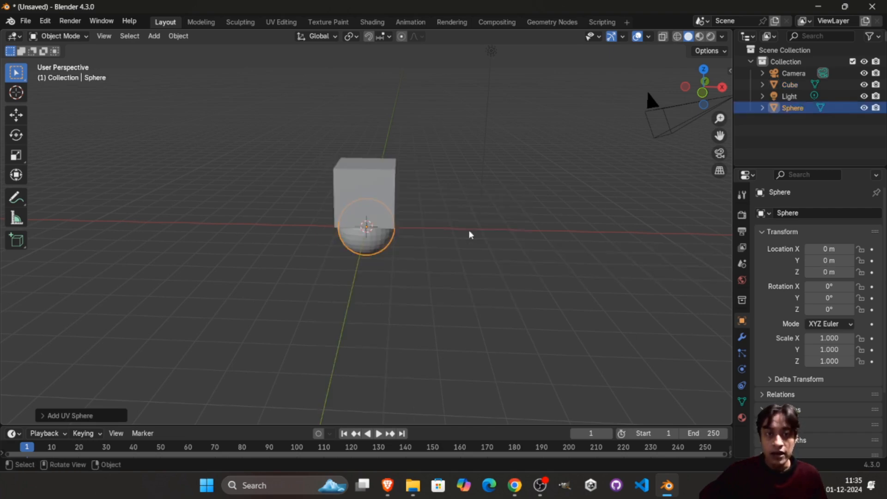
pyautogui.press('s')
pyautogui.click(506, 208)
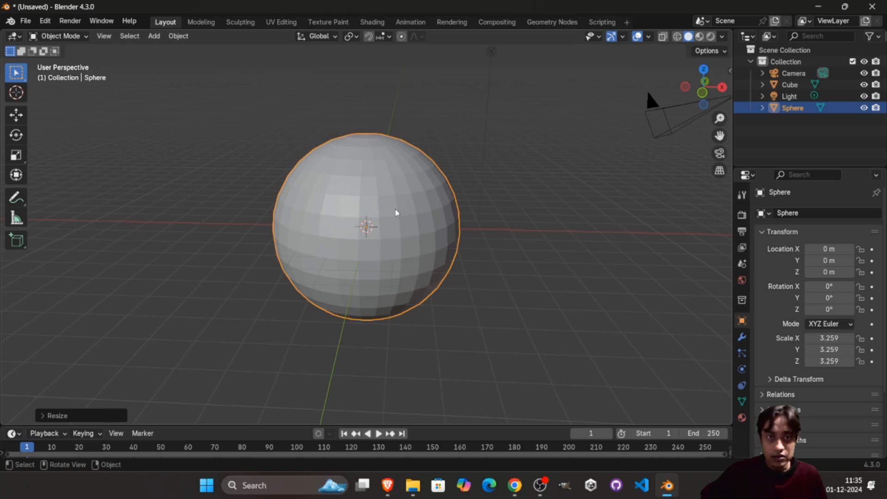
# Move the sphere up about 1.53 m along the Z axis so it encloses the cube
pyautogui.moveTo(430, 244); pyautogui.dragTo(496, 230, button='middle')
pyautogui.press('g')
pyautogui.press('z')
pyautogui.click(456, 206)
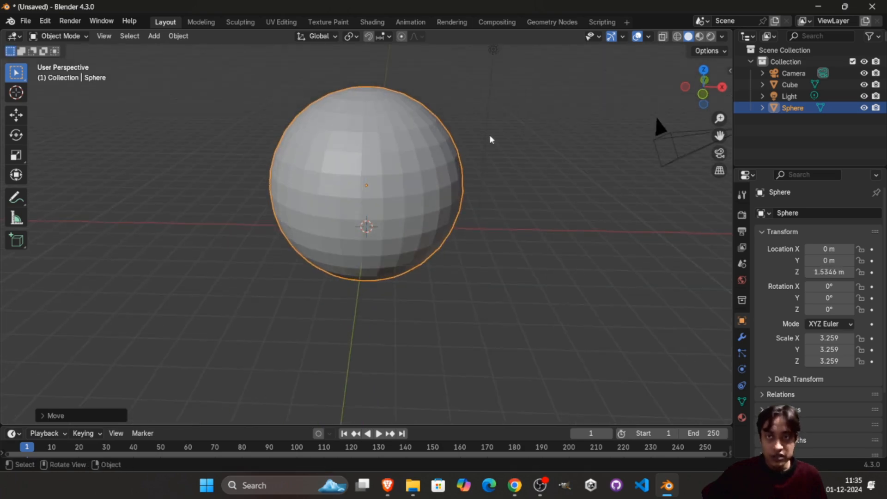
# Using front view, X-ray and Edit Mode, delete the vertices of the sphere's upper half including its equator, and return to Object Mode
pyautogui.click(704, 95)
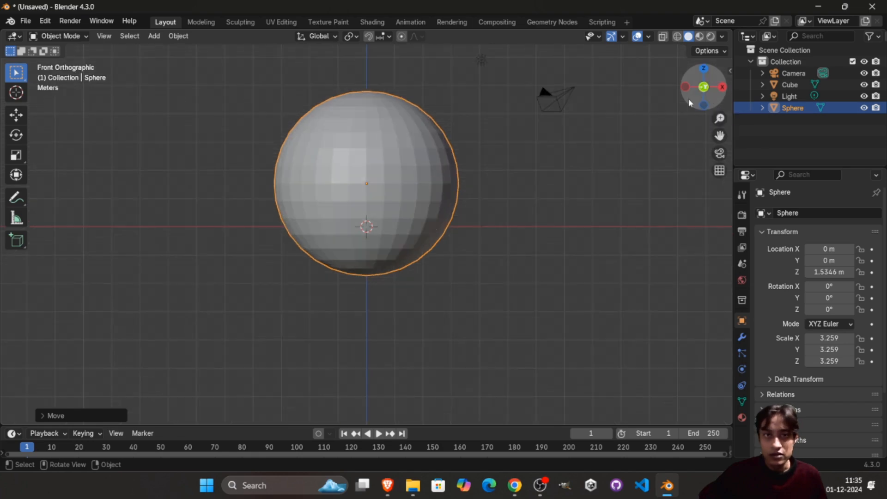
pyautogui.click(664, 40)
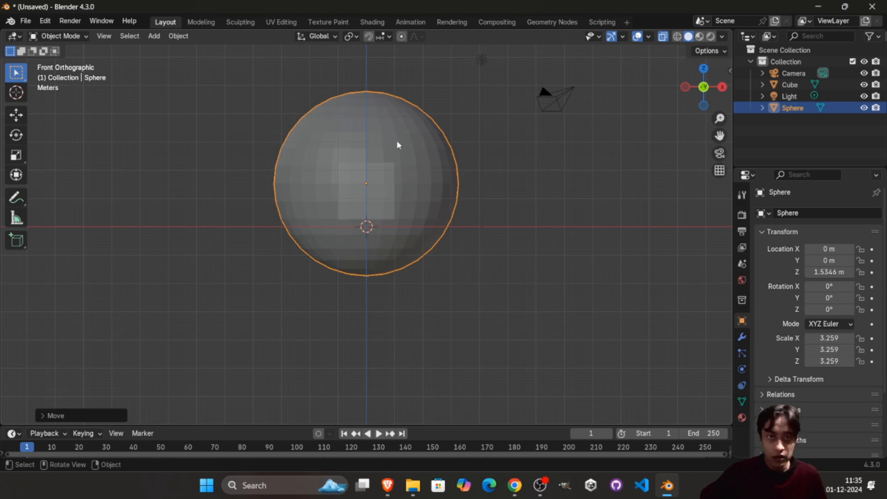
pyautogui.press('Tab')
pyautogui.moveTo(257, 73); pyautogui.dragTo(484, 168)
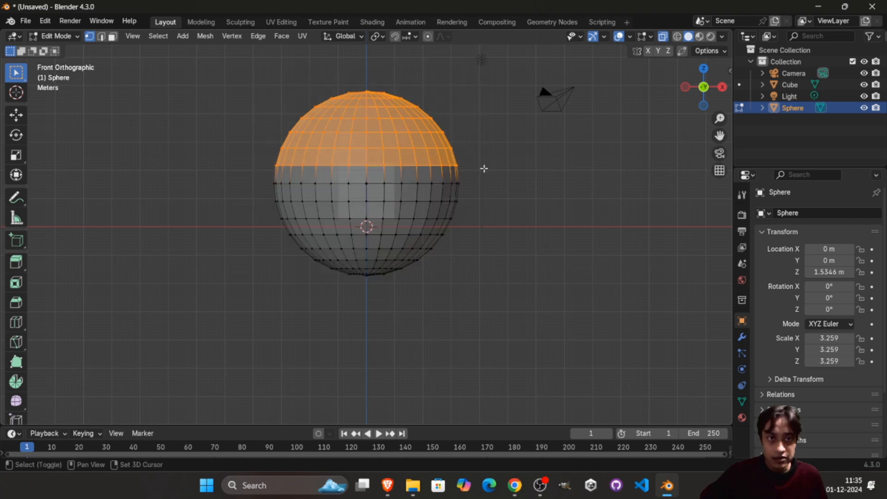
pyautogui.moveTo(230, 85); pyautogui.dragTo(525, 191)
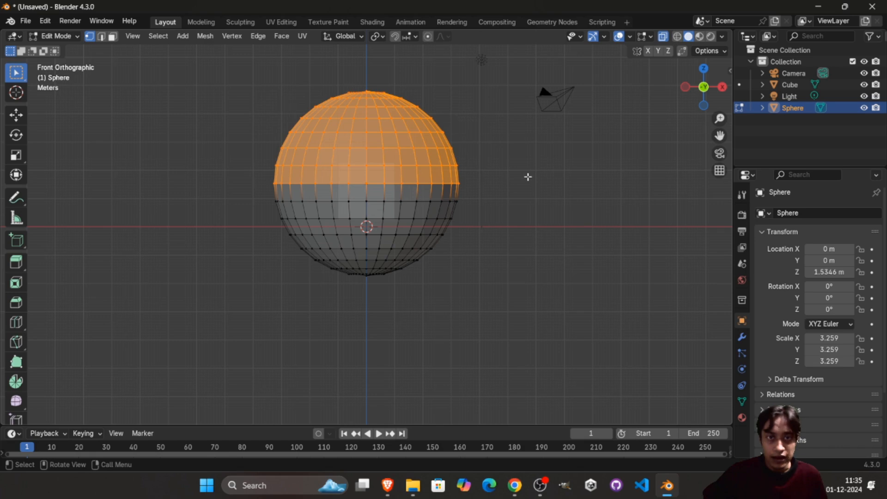
pyautogui.press('x')
pyautogui.click(468, 164)
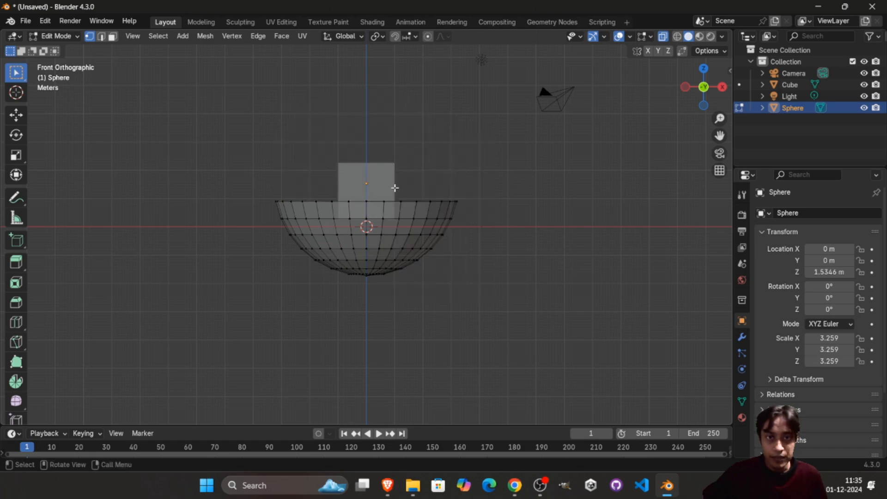
pyautogui.moveTo(395, 188); pyautogui.dragTo(375, 166, button='middle')
pyautogui.press('Tab')
pyautogui.click(375, 165)
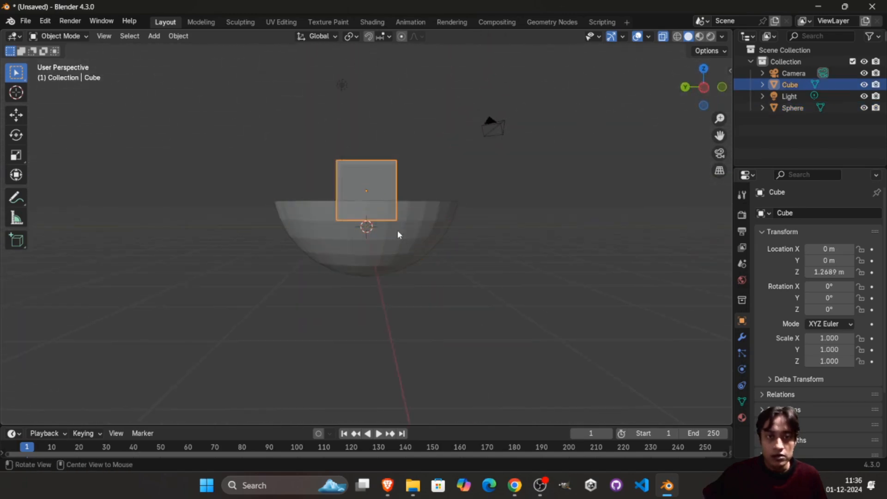
pyautogui.moveTo(397, 230); pyautogui.dragTo(406, 264, button='middle')
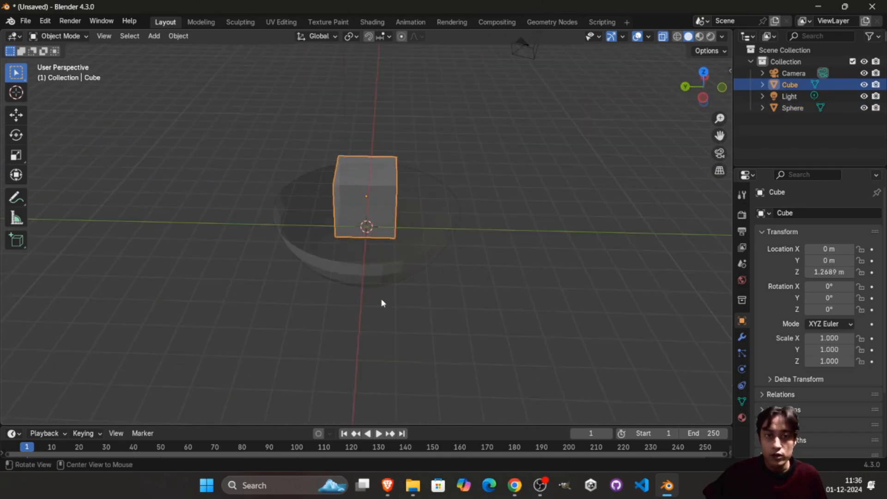
pyautogui.moveTo(344, 248); pyautogui.dragTo(356, 221, button='middle')
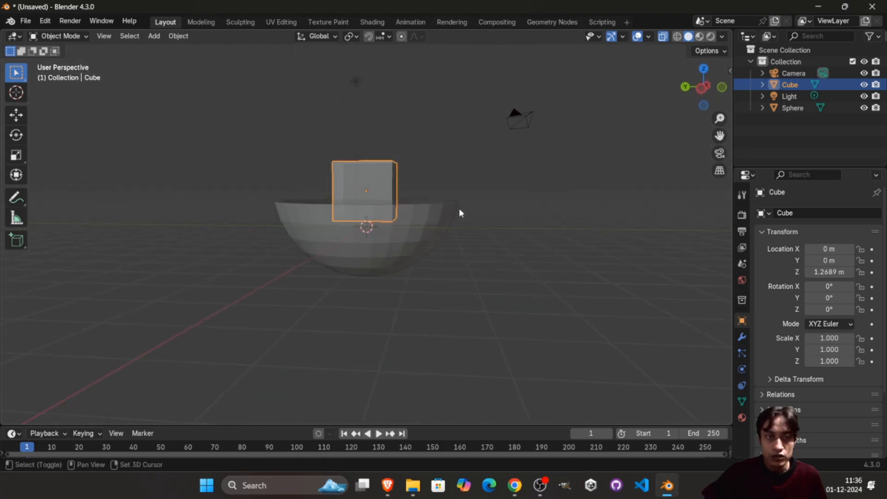
# Add a plane at the origin and scale it uniformly to about 11.49 as a floor
pyautogui.hotkey('shift', 'a')
pyautogui.moveTo(452, 215)
pyautogui.click(578, 212)
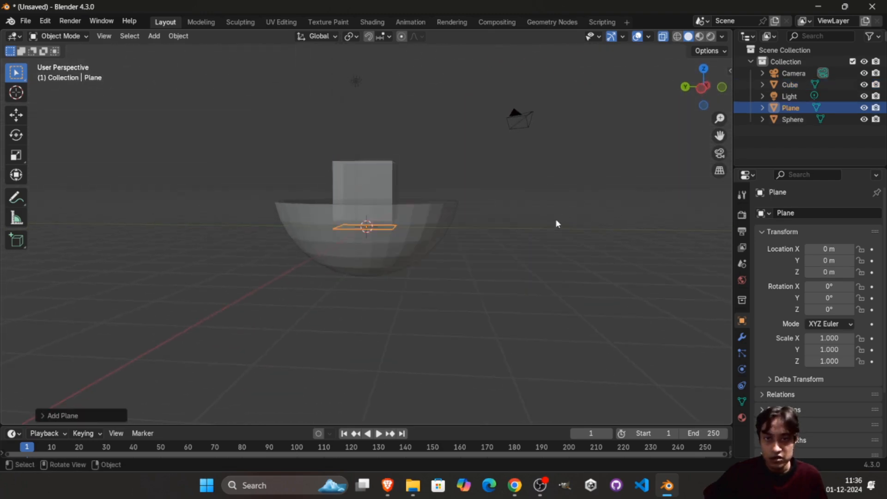
pyautogui.press('s')
pyautogui.click(289, 252)
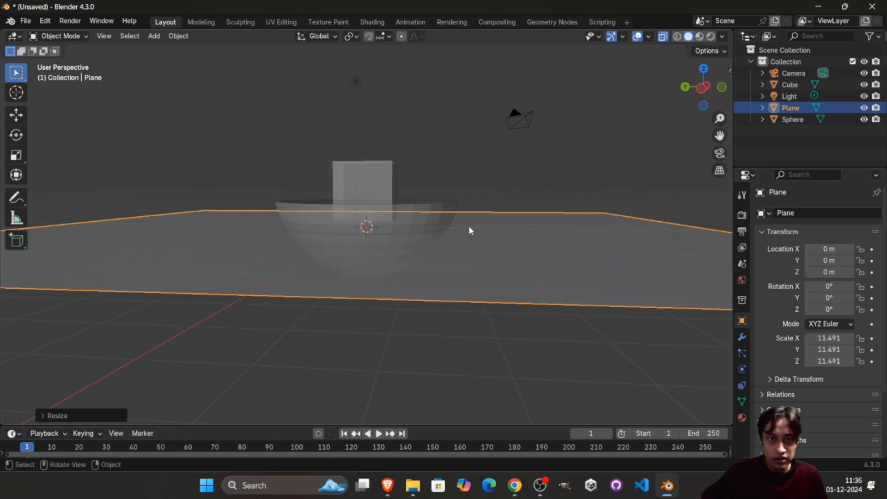
# Lower the plane about 1.7 m along Z to the bowl's underside, and select the cube
pyautogui.press('g')
pyautogui.press('z')
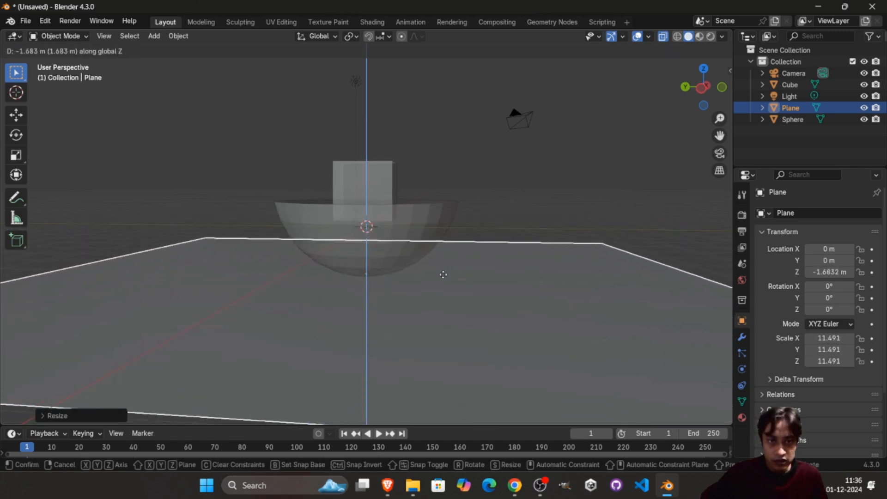
pyautogui.click(438, 276)
pyautogui.moveTo(436, 276); pyautogui.dragTo(366, 194, button='middle')
pyautogui.click(365, 194)
pyautogui.moveTo(350, 224); pyautogui.dragTo(608, 159, button='middle')
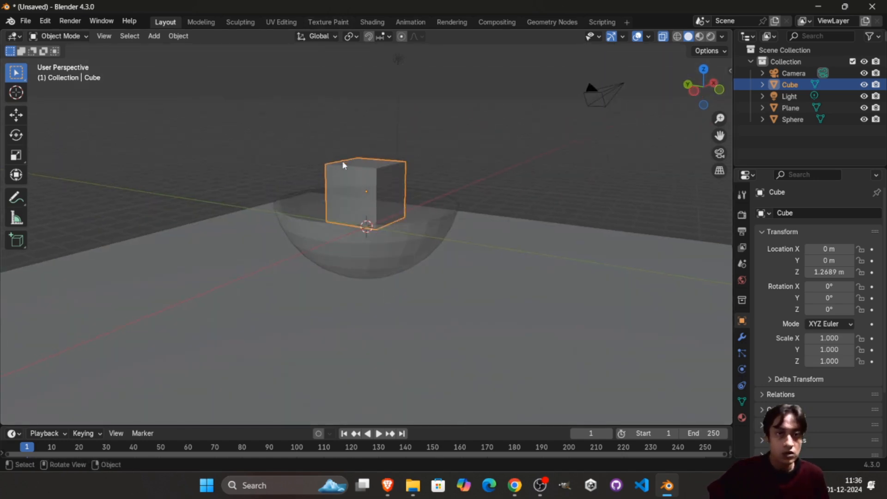
# Examine the FluidLab add-on's entry, installation options and rendering settings in the add-on preferences
pyautogui.click(45, 21)
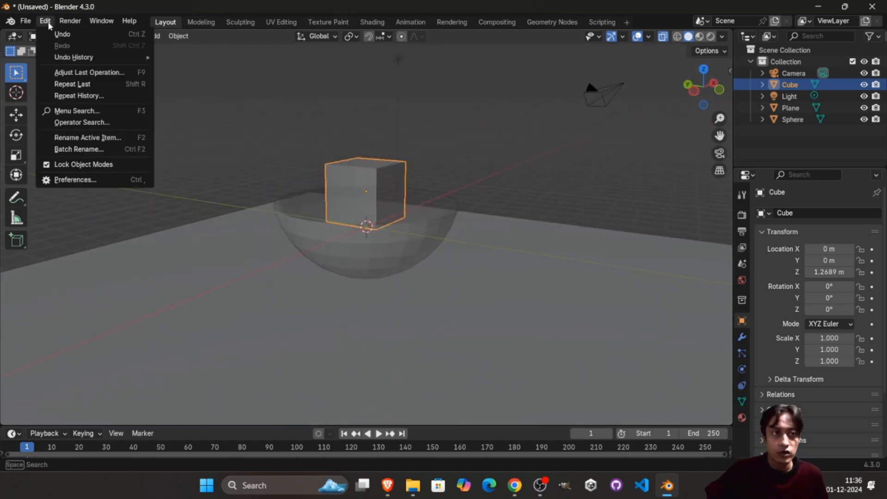
pyautogui.click(111, 182)
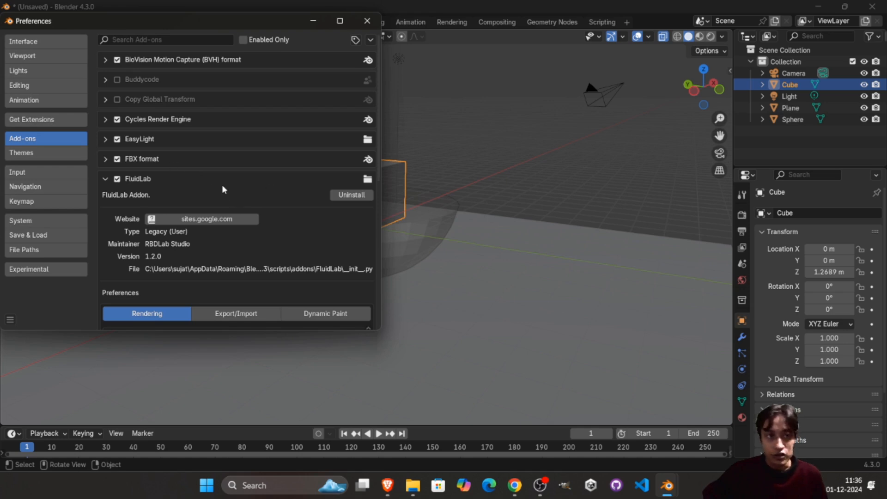
pyautogui.click(370, 39)
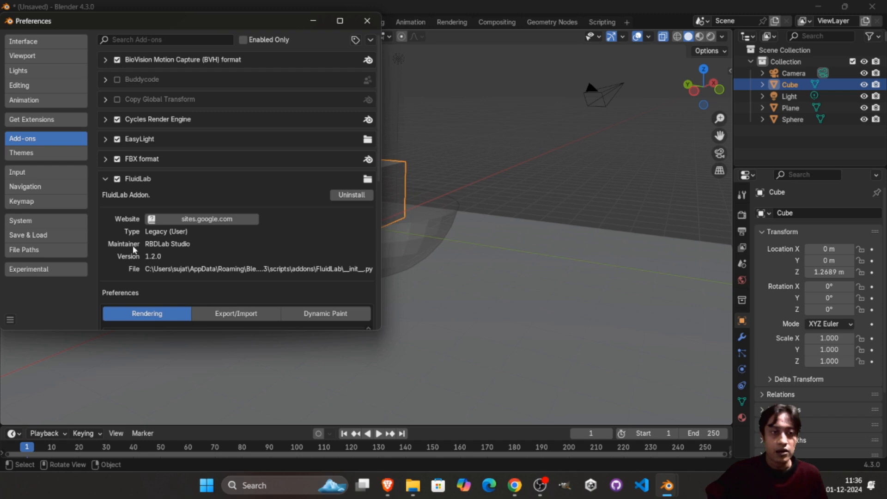
pyautogui.scroll(-3, 165, 186)
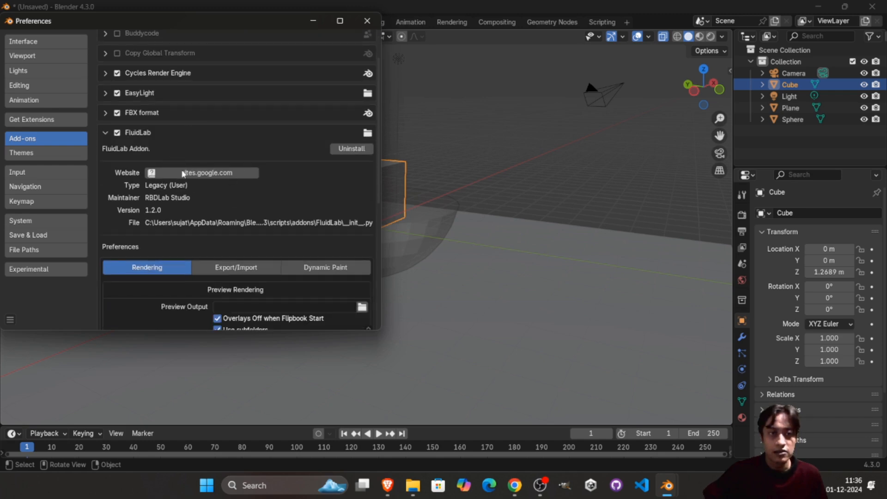
pyautogui.scroll(-4, 224, 231)
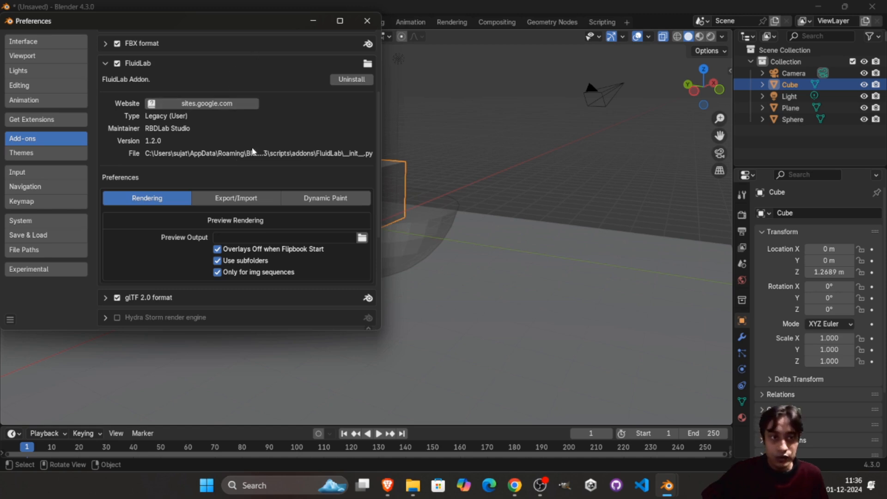
pyautogui.scroll(2, 229, 93)
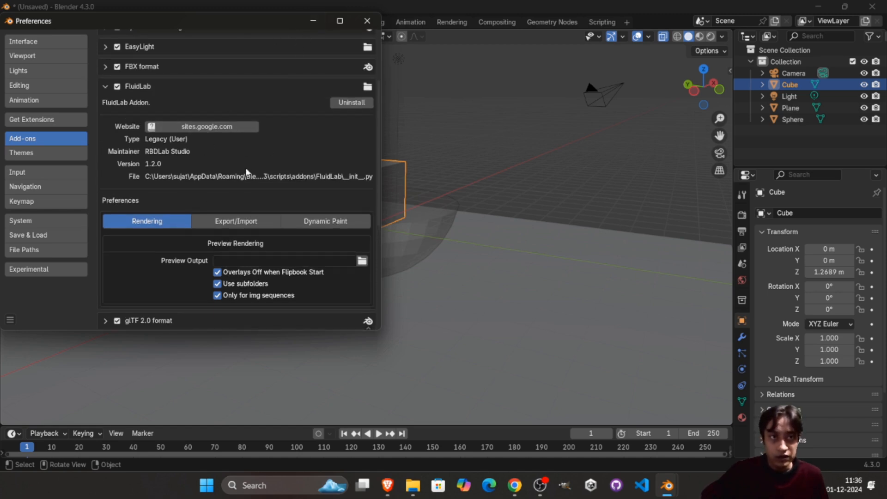
pyautogui.click(313, 21)
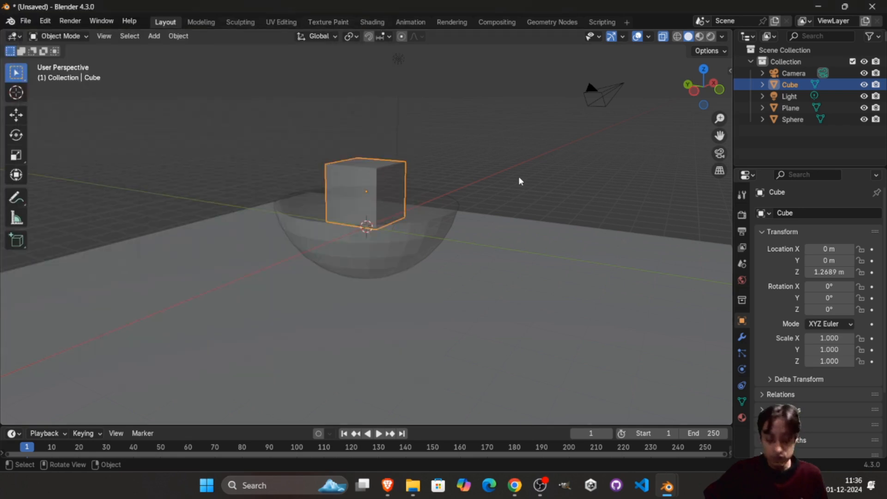
# Show the FluidLab controls in the 3D viewport's sidebar and widen it so the labels are readable
pyautogui.press('n')
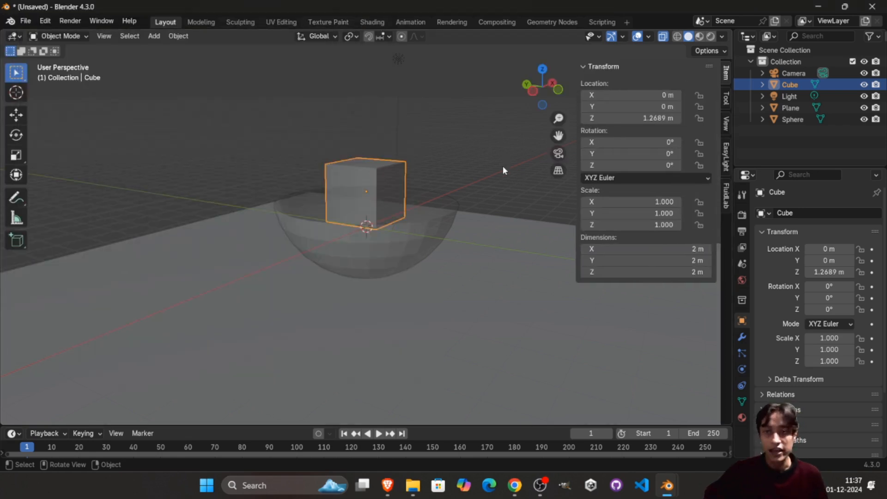
pyautogui.click(727, 196)
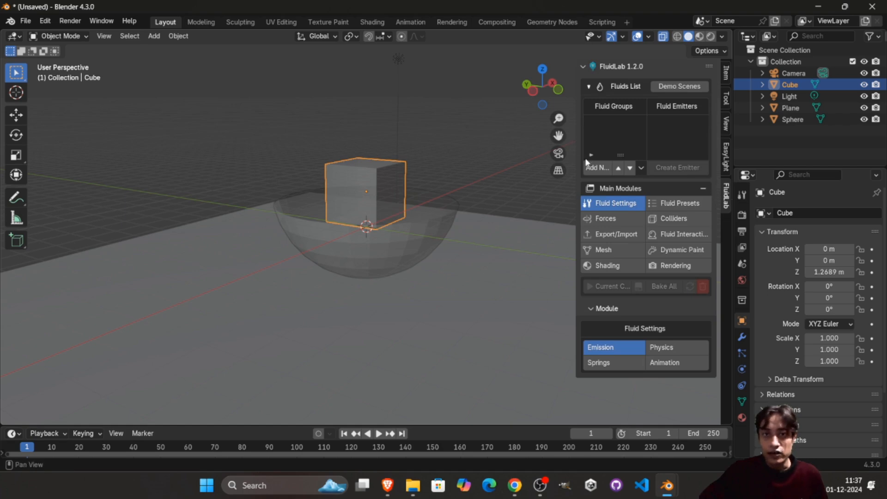
pyautogui.moveTo(575, 191); pyautogui.dragTo(510, 189)
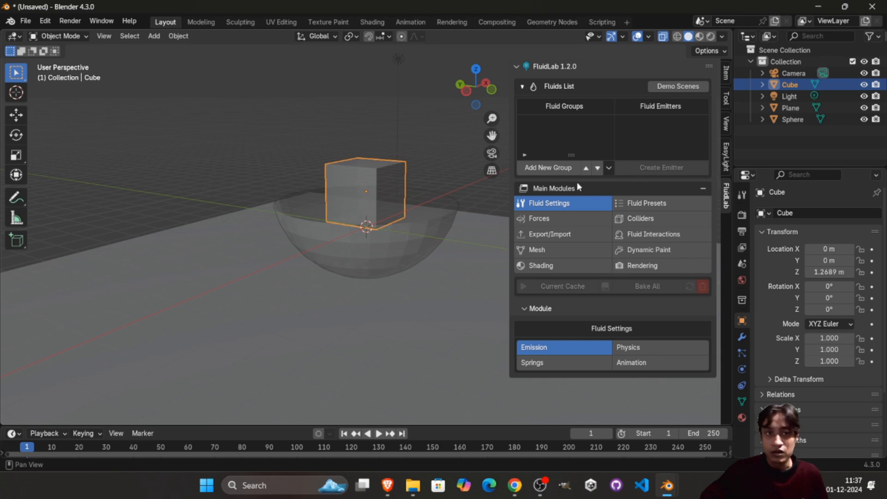
pyautogui.moveTo(412, 147); pyautogui.dragTo(383, 172, button='middle')
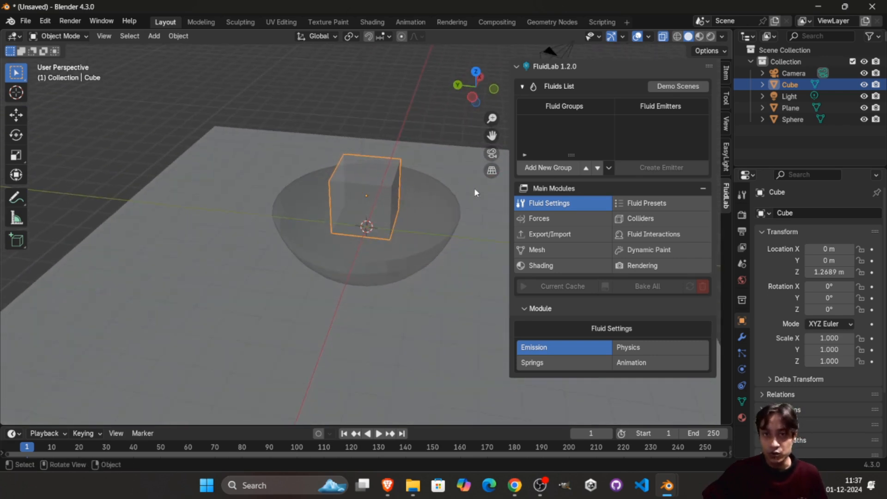
pyautogui.click(523, 87)
pyautogui.click(523, 87)
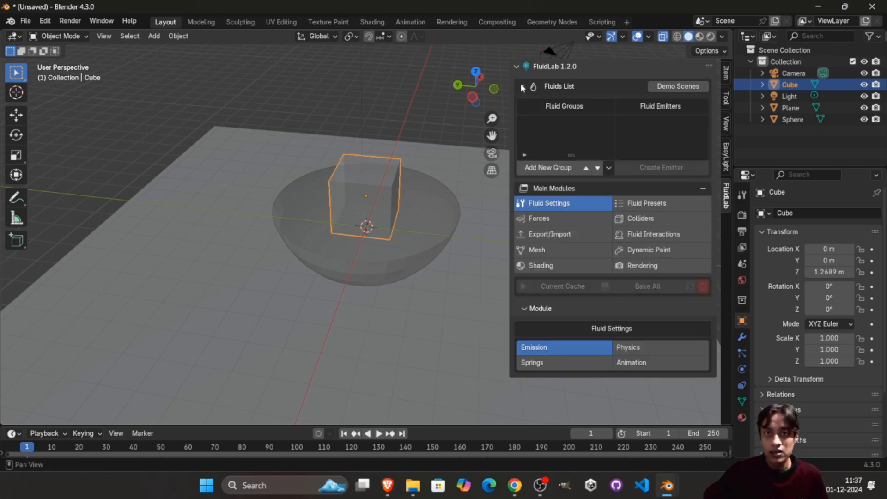
pyautogui.moveTo(413, 150); pyautogui.dragTo(405, 141, button='middle')
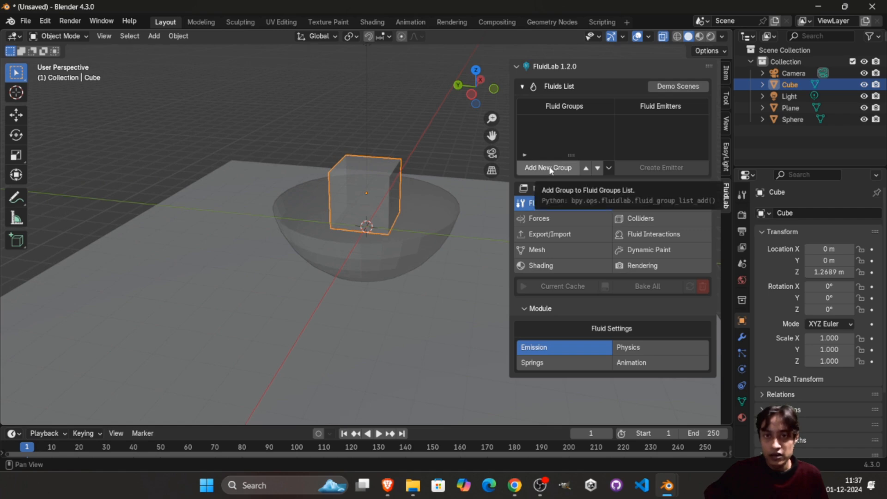
pyautogui.click(550, 170)
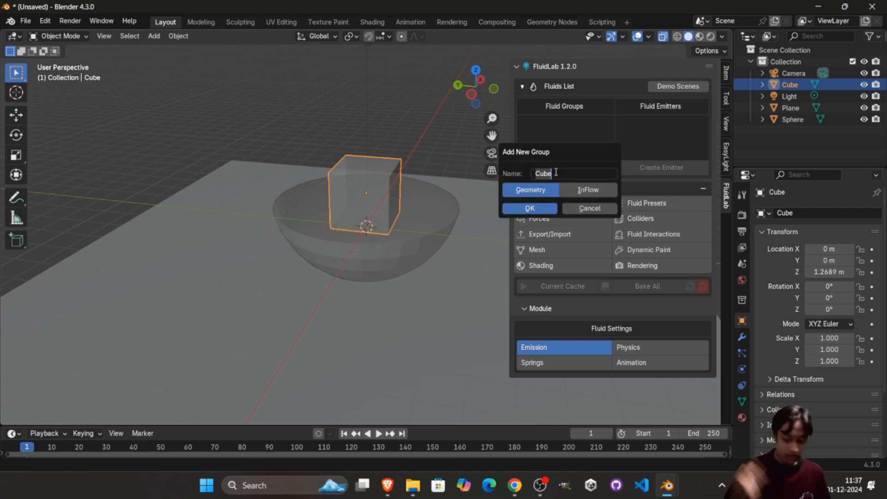
pyautogui.write('Fluid')
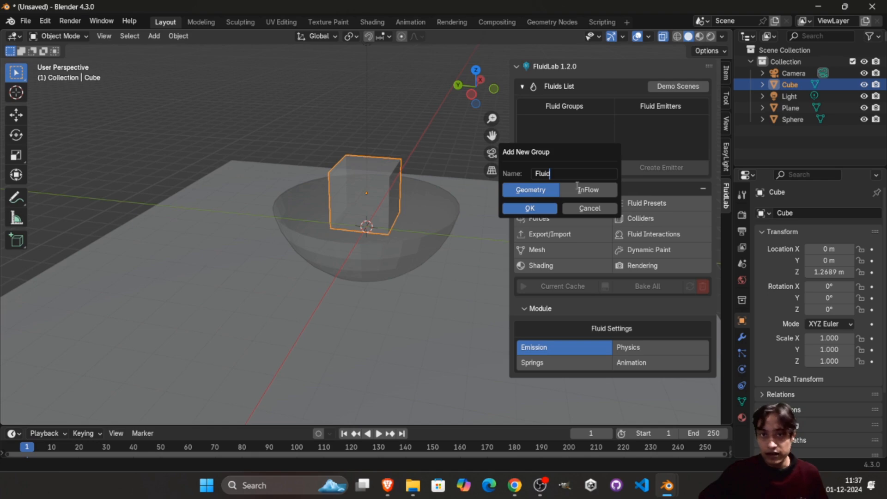
pyautogui.press('Escape')
pyautogui.press('Escape')
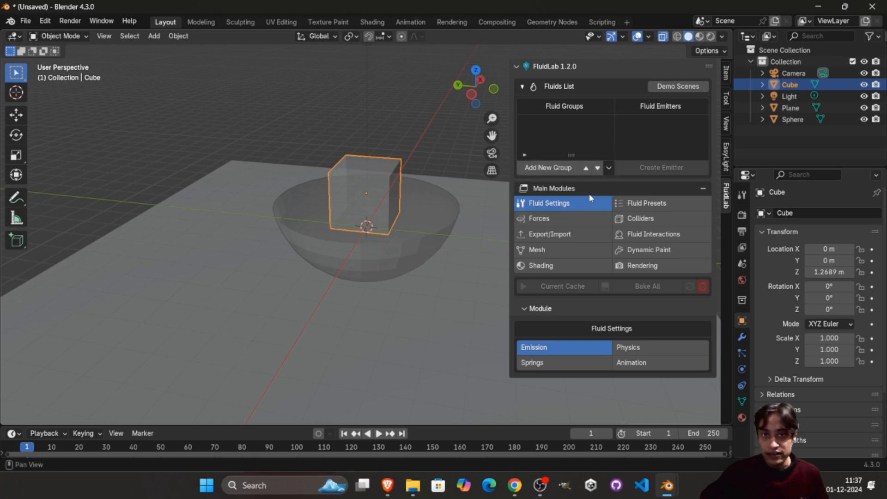
# Rename the cube as Fluid
pyautogui.doubleClick(787, 84)
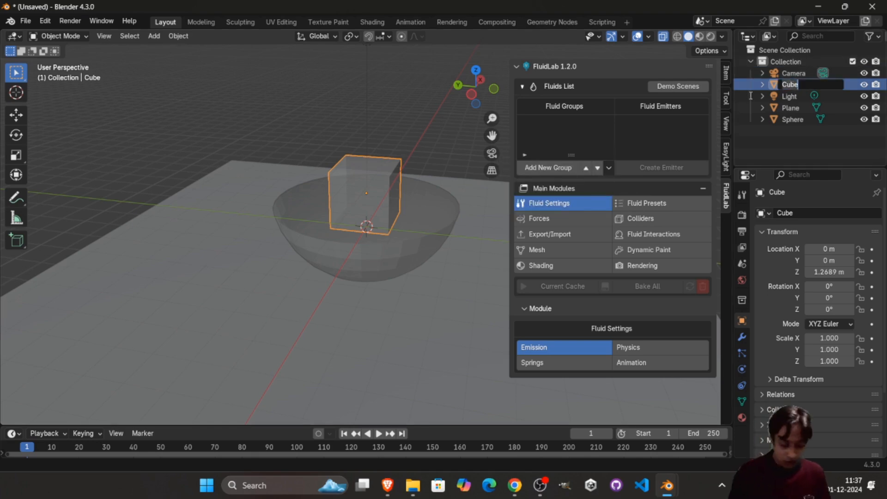
pyautogui.write('F')
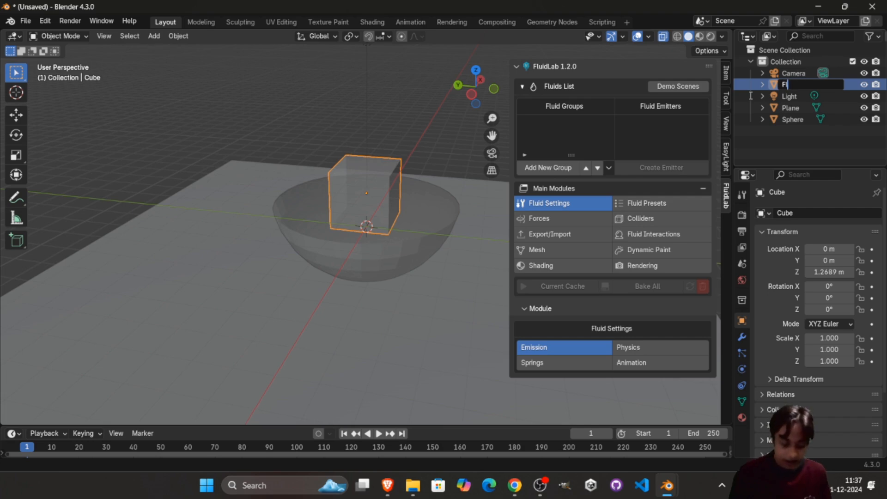
pyautogui.write('luid')
pyautogui.press('Return')
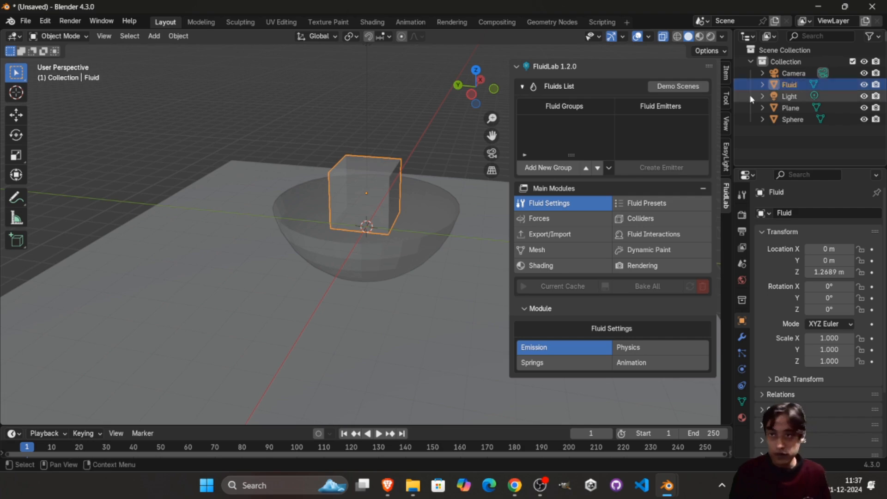
# Rename the bowl's sphere object as Colider
pyautogui.doubleClick(792, 120)
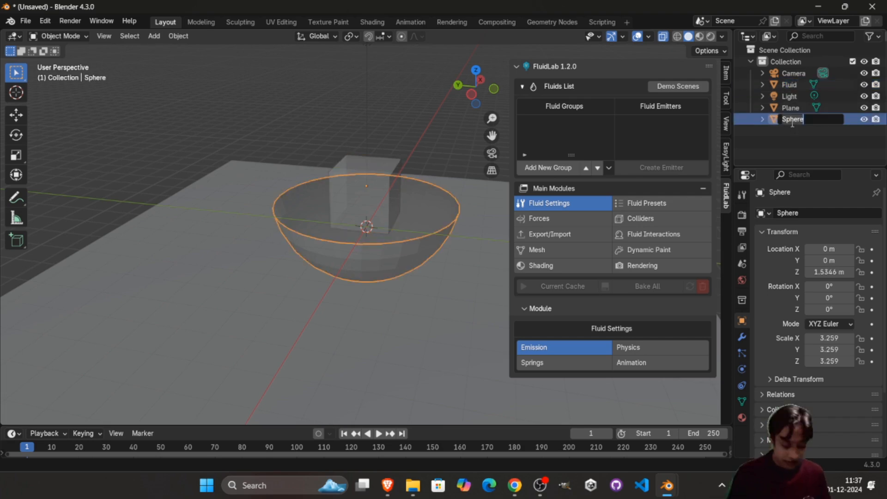
pyautogui.write('C')
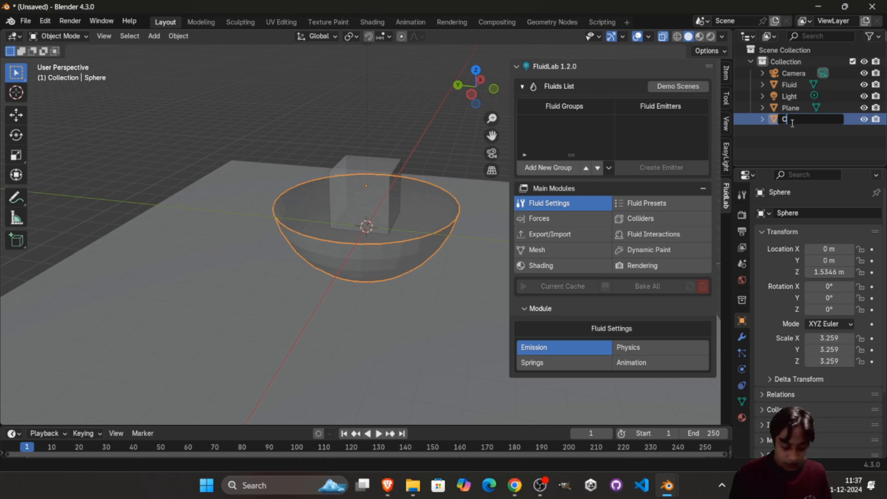
pyautogui.write('ollider')
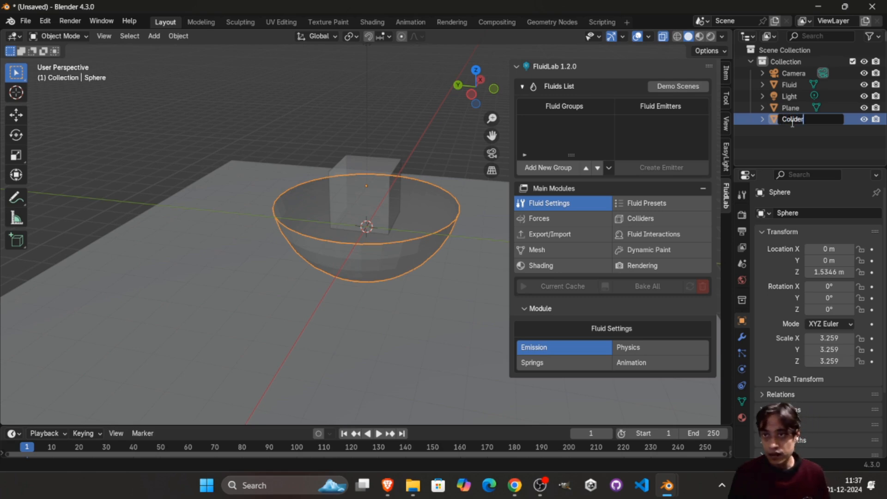
pyautogui.press('Return')
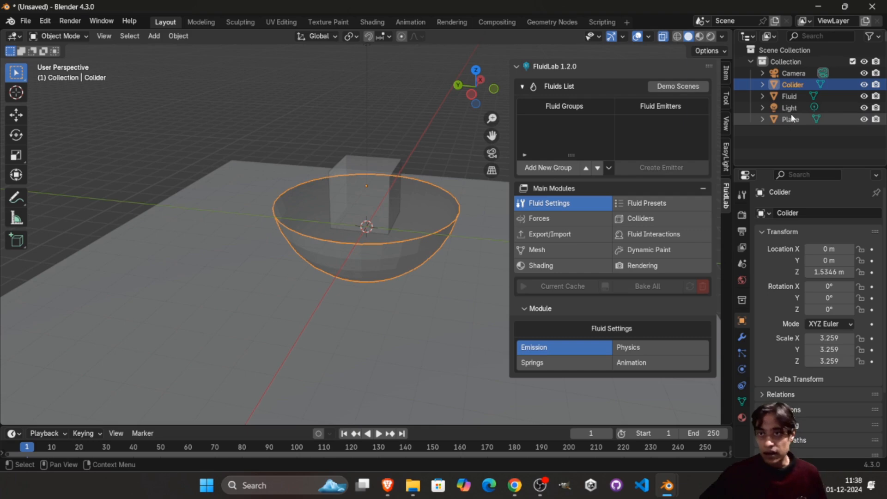
# Rename the floor plane as Base
pyautogui.click(794, 121)
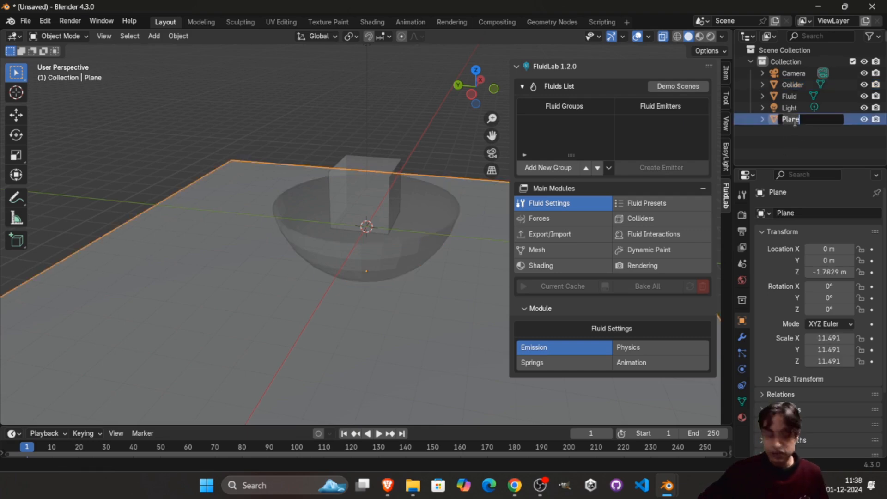
pyautogui.doubleClick(794, 121)
pyautogui.write('B')
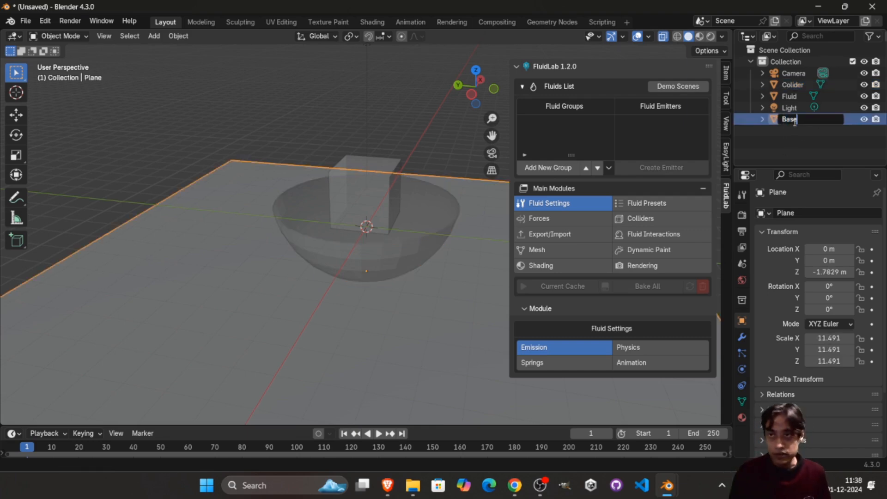
pyautogui.write('ase')
pyautogui.press('Return')
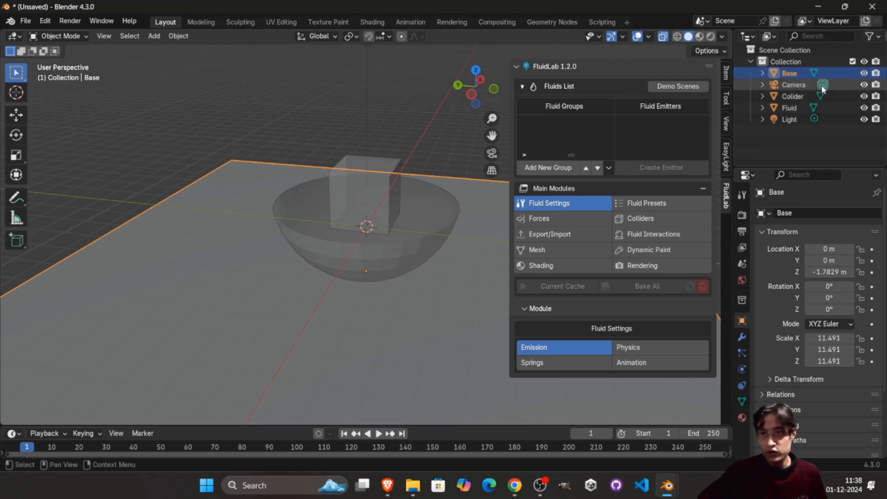
# Create a Geometry-type FluidLab group named Fluid and add the Fluid cube to it as an emitter
pyautogui.click(788, 96)
pyautogui.click(789, 108)
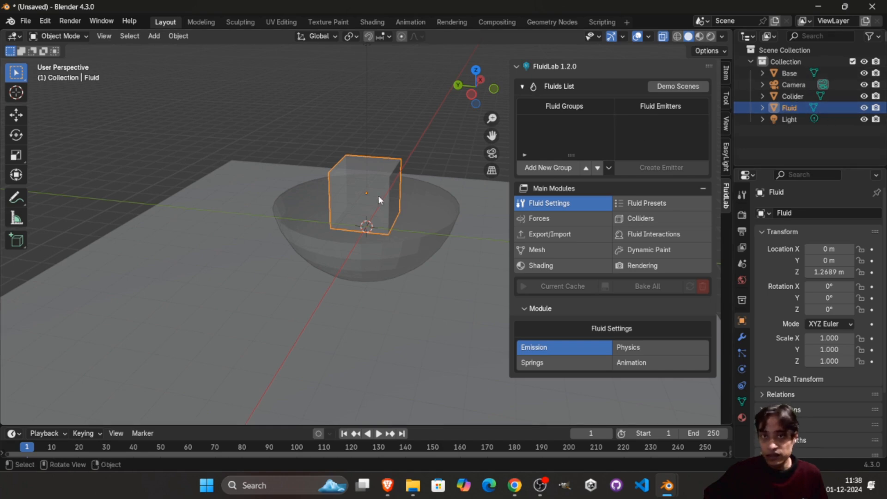
pyautogui.click(555, 168)
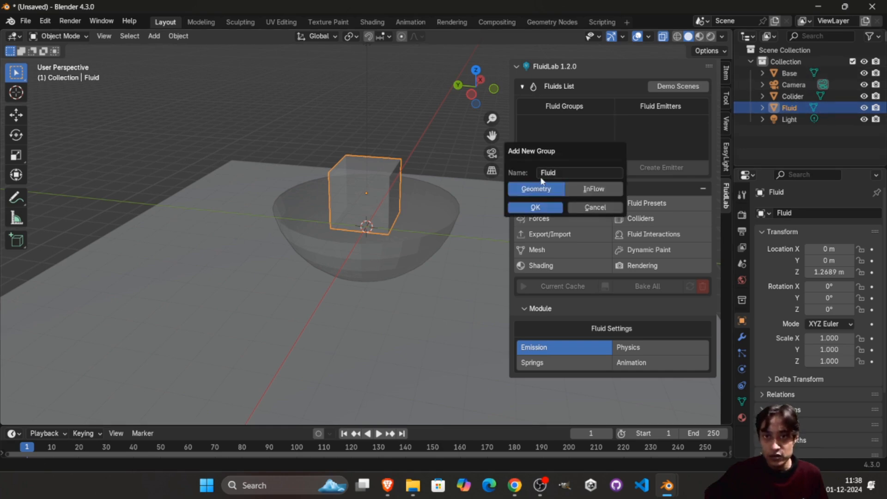
pyautogui.click(596, 190)
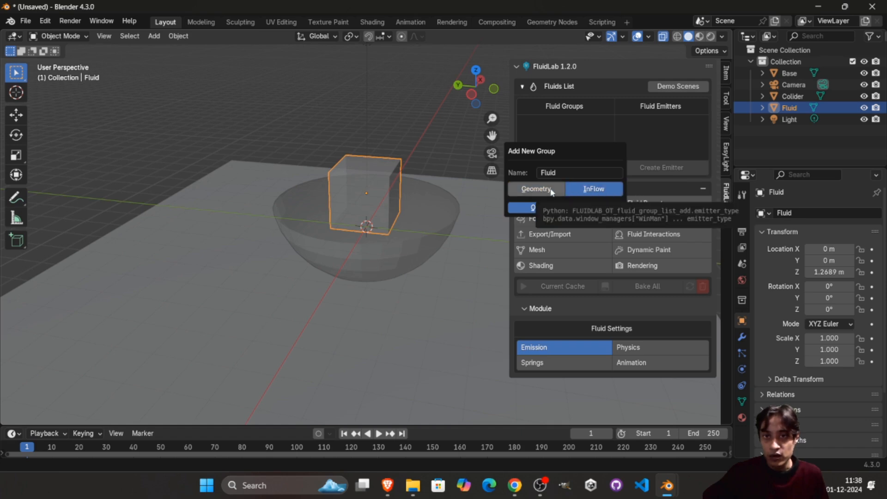
pyautogui.click(536, 189)
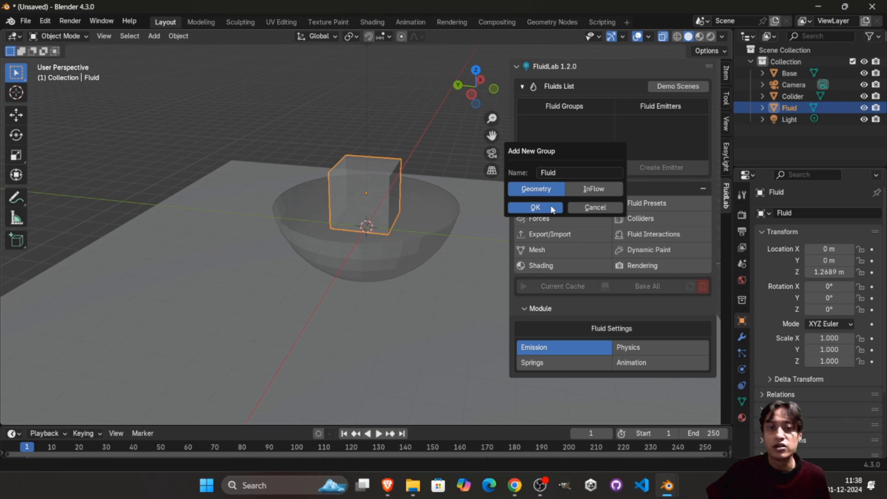
pyautogui.click(536, 208)
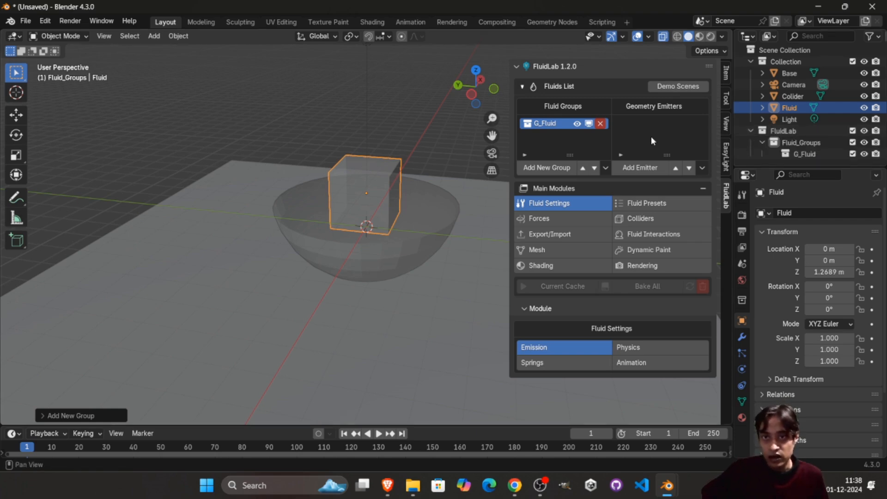
pyautogui.click(641, 169)
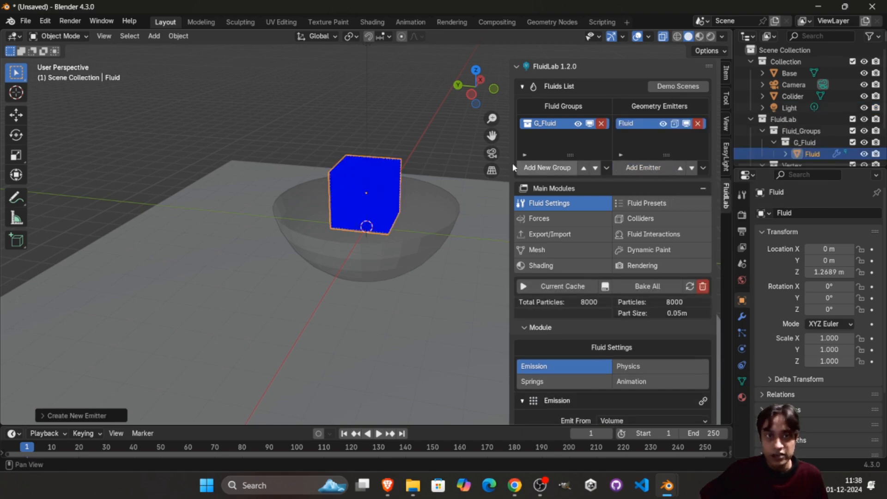
# Play the particle simulation from the start twice to check how the fluid falls relative to the bowl, and rewind the timeline
pyautogui.moveTo(460, 126); pyautogui.dragTo(428, 138, button='middle')
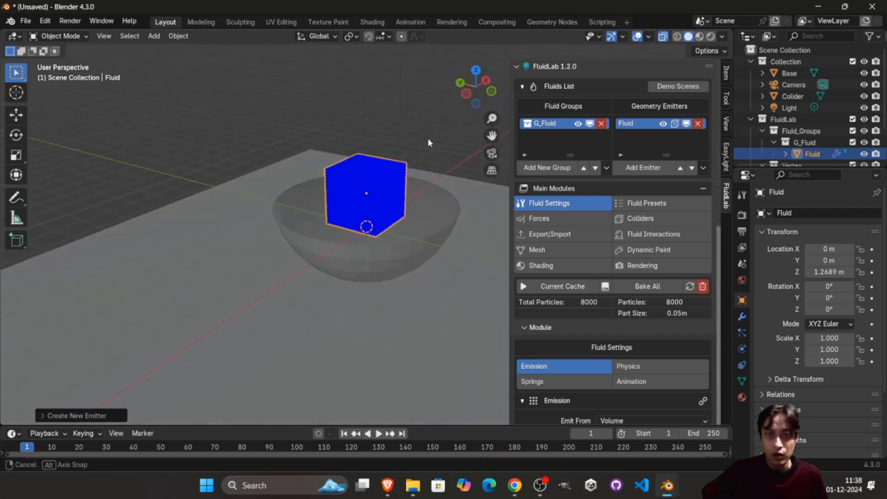
pyautogui.moveTo(373, 176); pyautogui.dragTo(323, 136, button='middle')
pyautogui.scroll(4, 354, 174)
pyautogui.press('space')
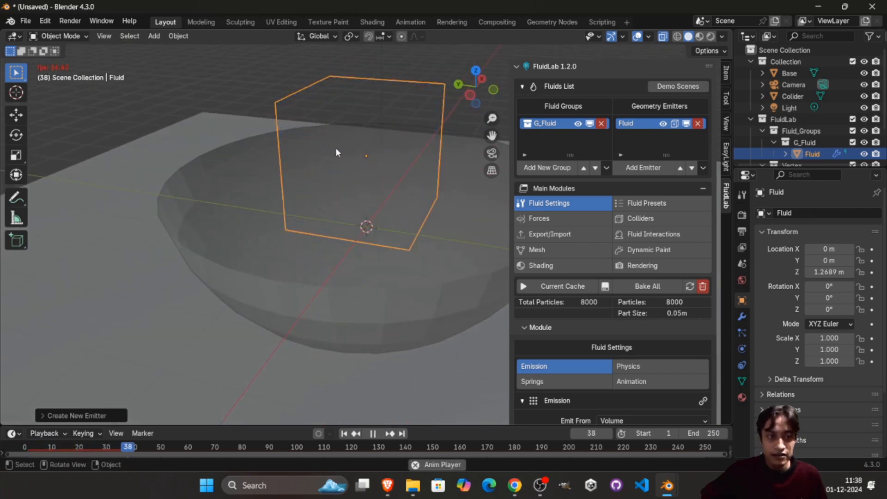
pyautogui.press('space')
pyautogui.moveTo(56, 447); pyautogui.dragTo(15, 445)
pyautogui.press('space')
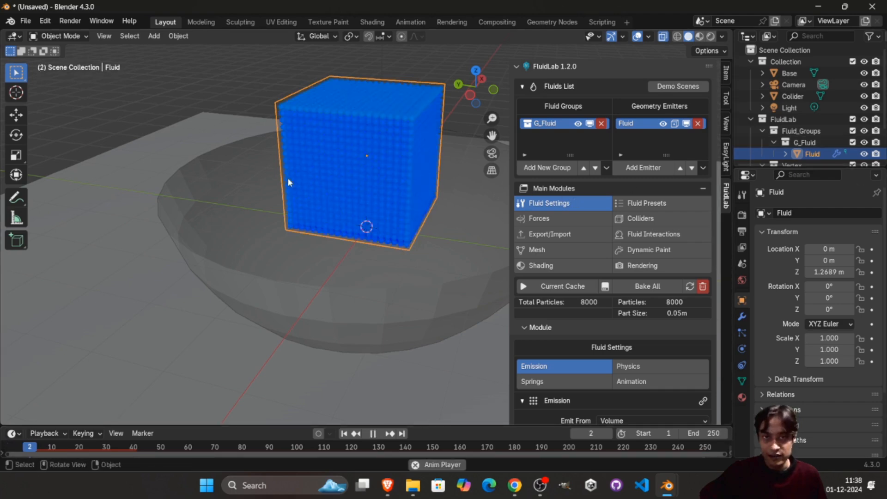
pyautogui.press('space')
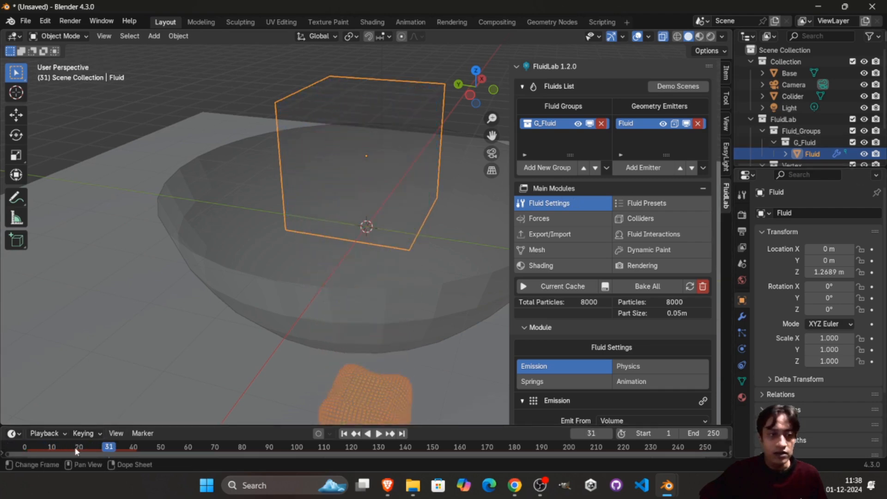
pyautogui.click(29, 446)
pyautogui.press('Escape')
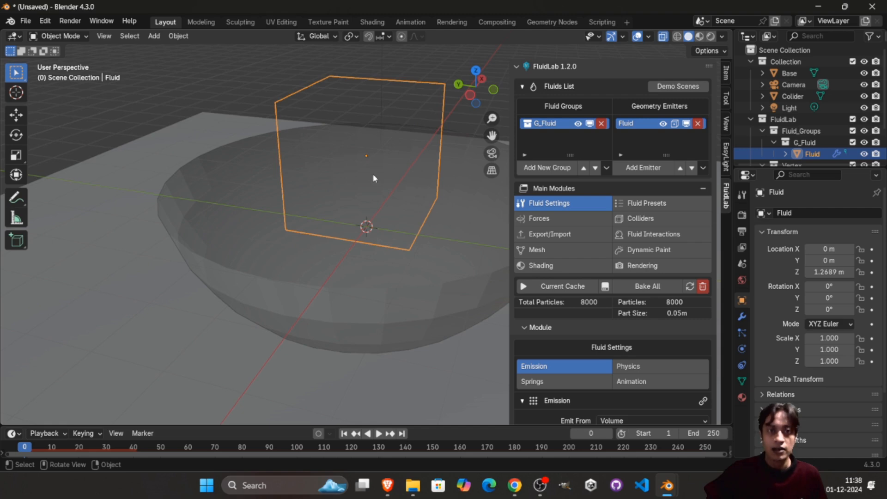
# Add the Colider bowl to the FluidLab colliders
pyautogui.scroll(-5, 552, 217)
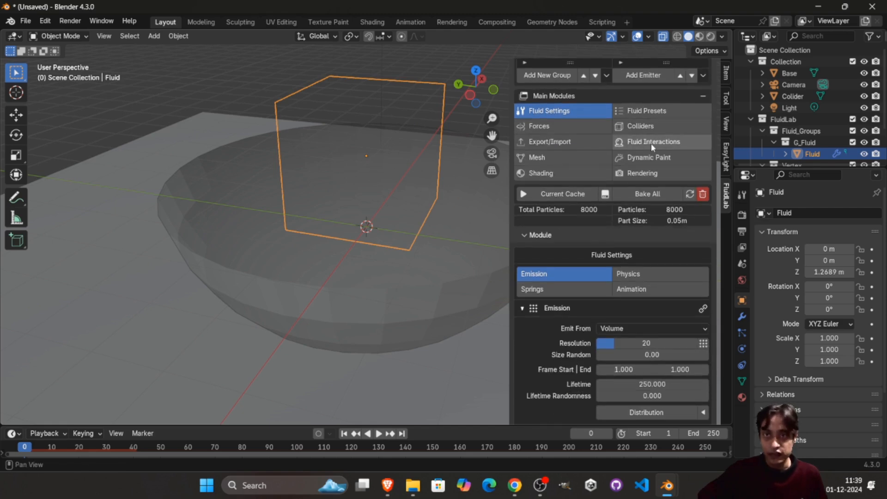
pyautogui.click(642, 127)
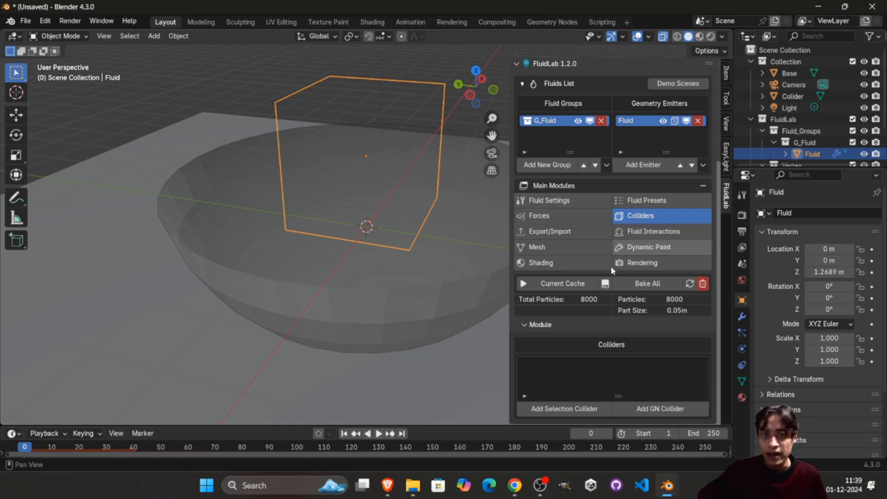
pyautogui.click(347, 291)
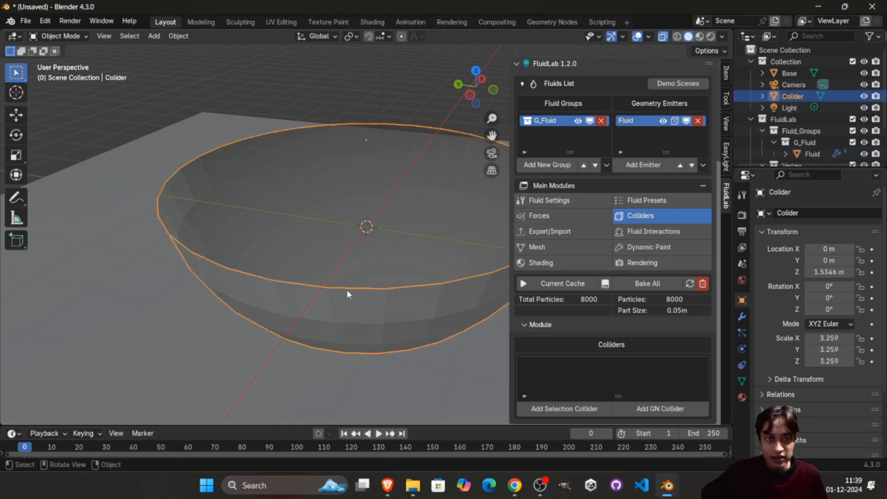
pyautogui.click(574, 409)
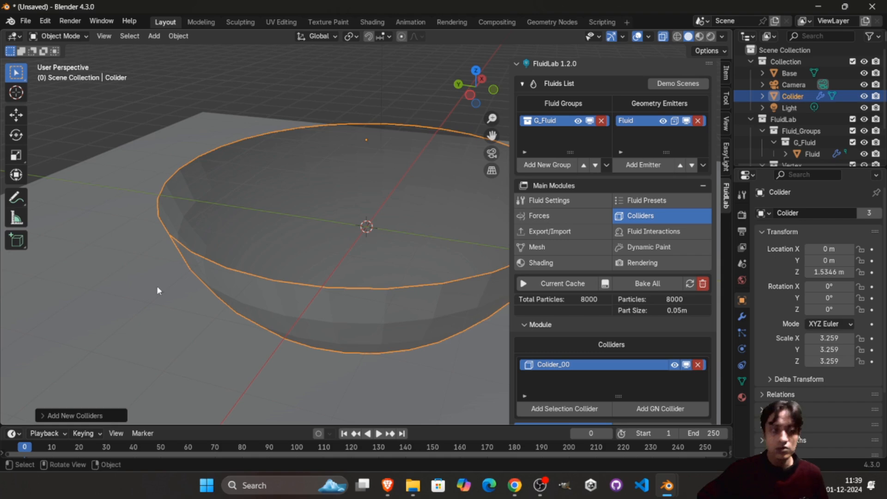
# Play the simulation to check how the particles settle in the bowl from several angles, and return to frame 1
pyautogui.press('space')
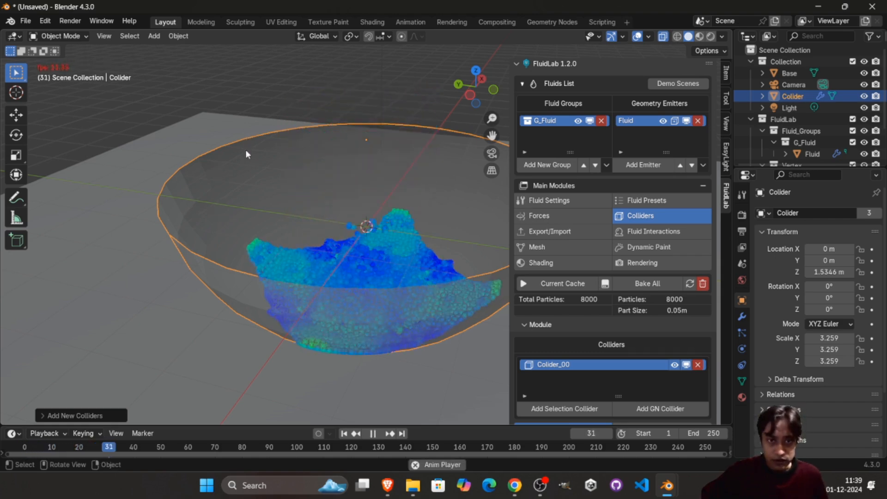
pyautogui.moveTo(301, 150); pyautogui.dragTo(305, 181, button='middle')
pyautogui.press('space')
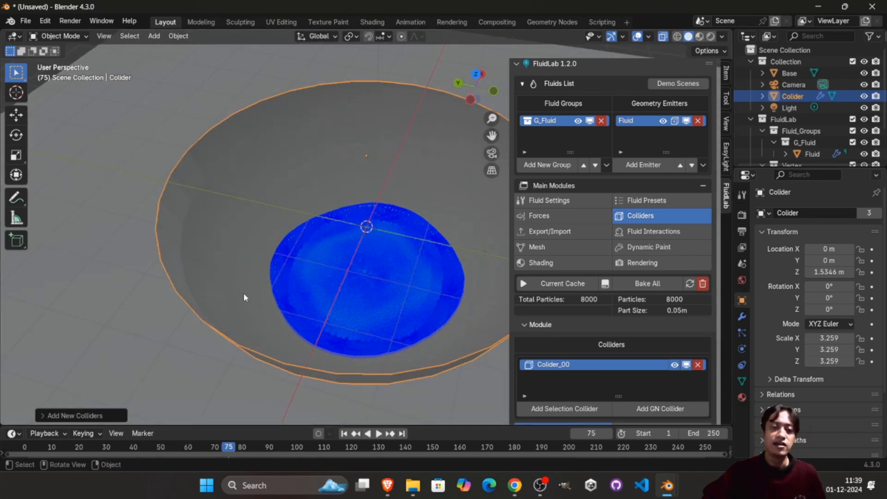
pyautogui.click(349, 249)
pyautogui.moveTo(407, 293); pyautogui.dragTo(367, 244, button='middle')
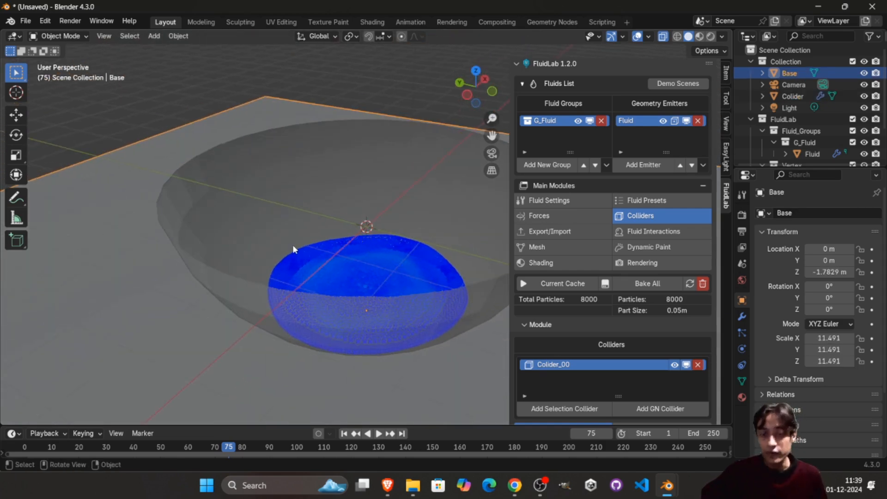
pyautogui.click(285, 270)
pyautogui.hotkey('shift', 'Left')
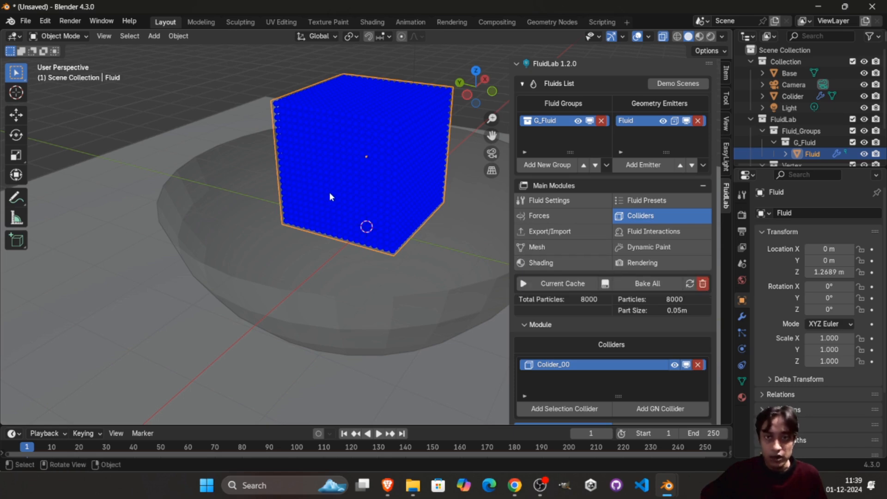
# Add a FluidLab mesh for the G_Fluid group and its Fluid emitter
pyautogui.click(552, 247)
pyautogui.scroll(-1, 602, 328)
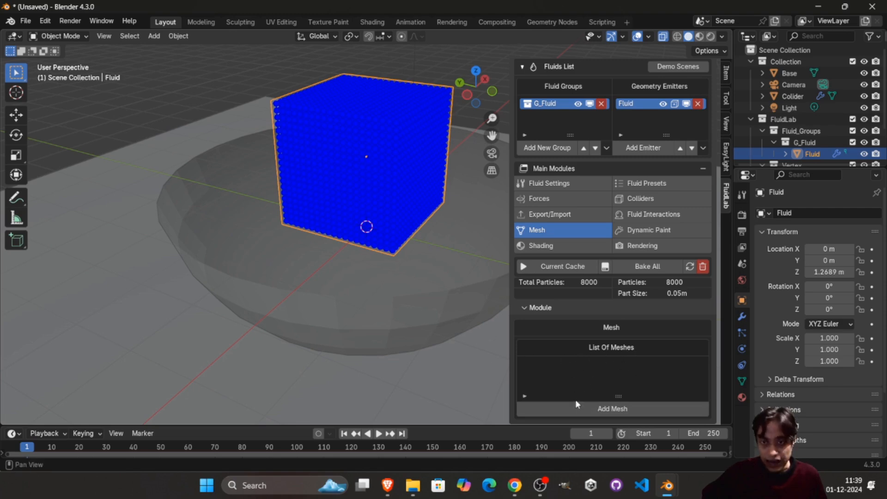
pyautogui.click(602, 407)
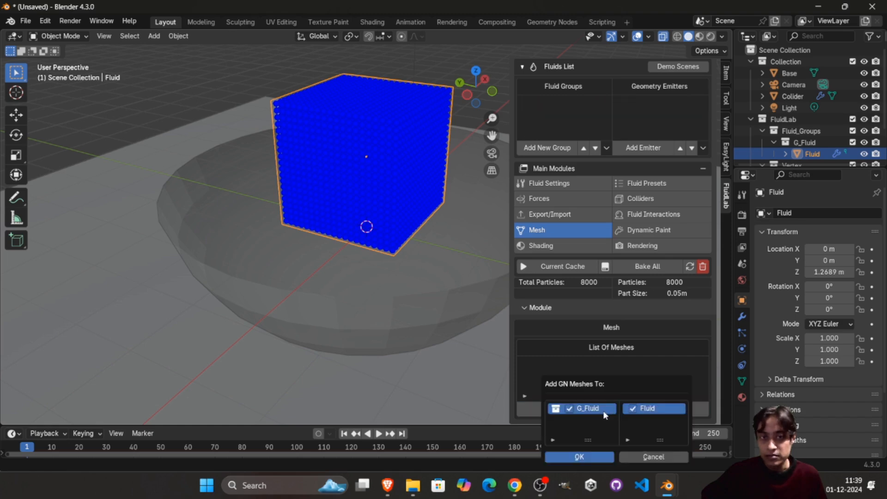
pyautogui.click(583, 457)
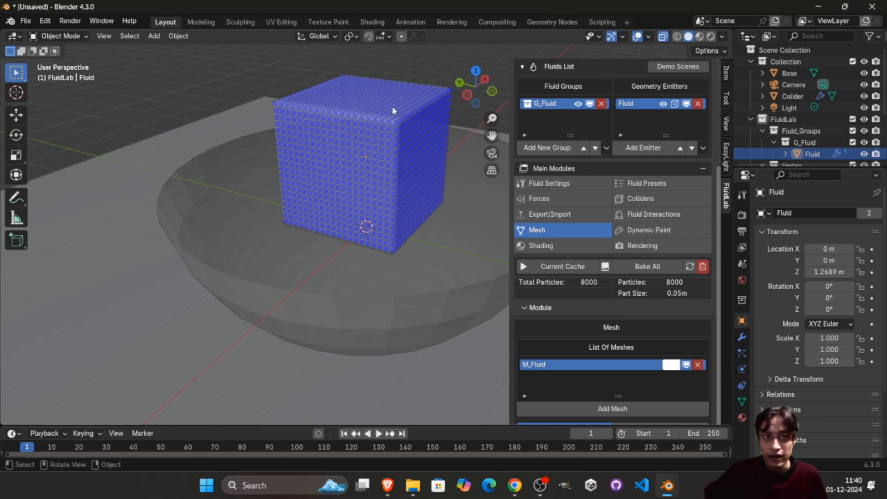
# Hide the Fluid emitter object in the viewport and play the meshed fluid simulation up to frame 50
pyautogui.click(864, 154)
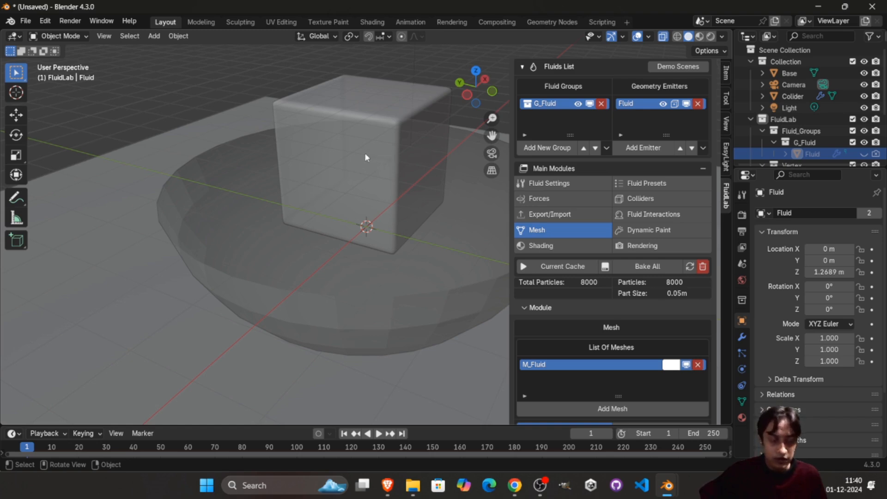
pyautogui.press('space')
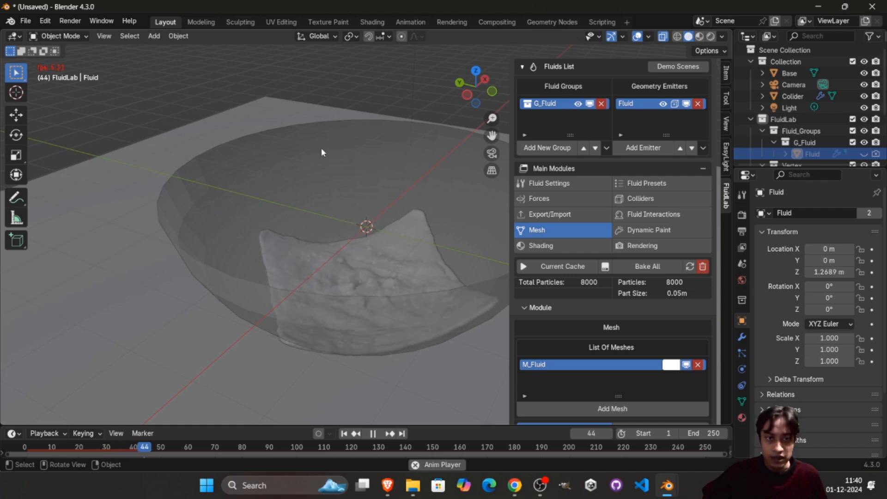
pyautogui.press('space')
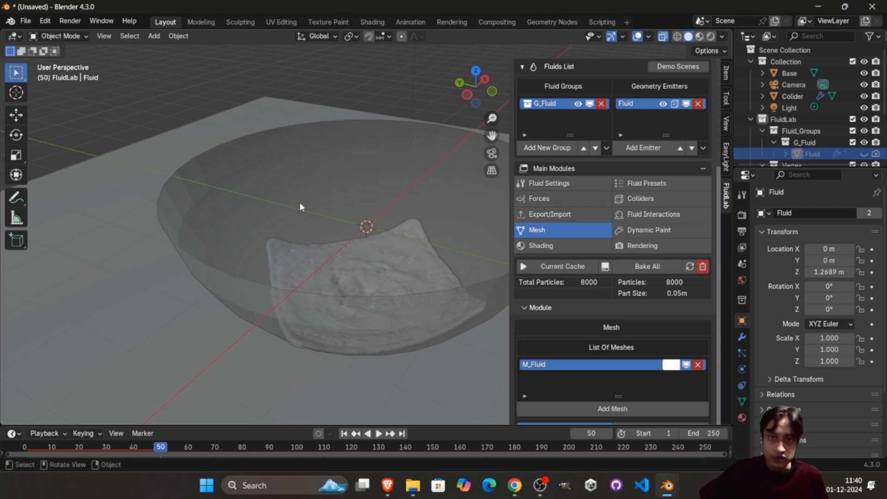
pyautogui.click(536, 199)
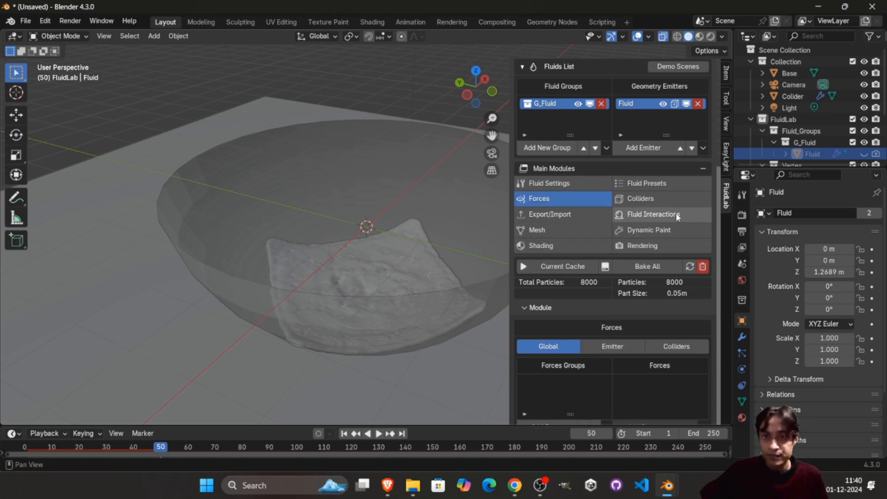
pyautogui.click(660, 219)
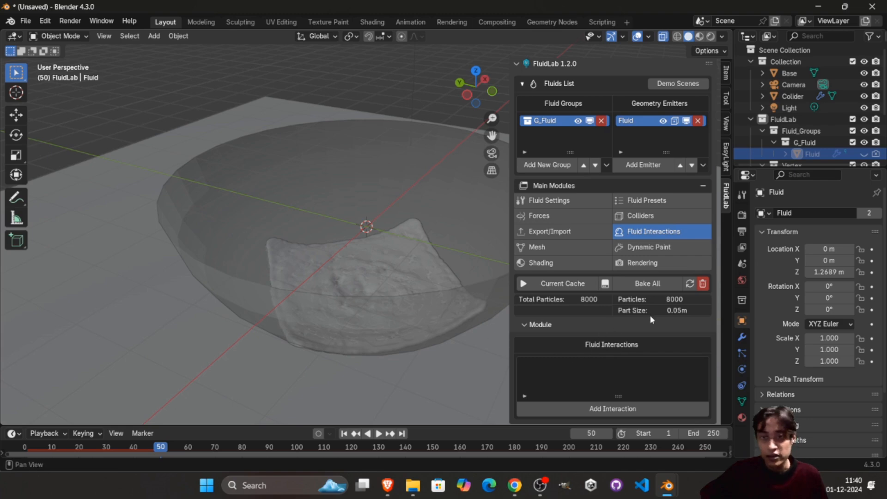
pyautogui.click(646, 247)
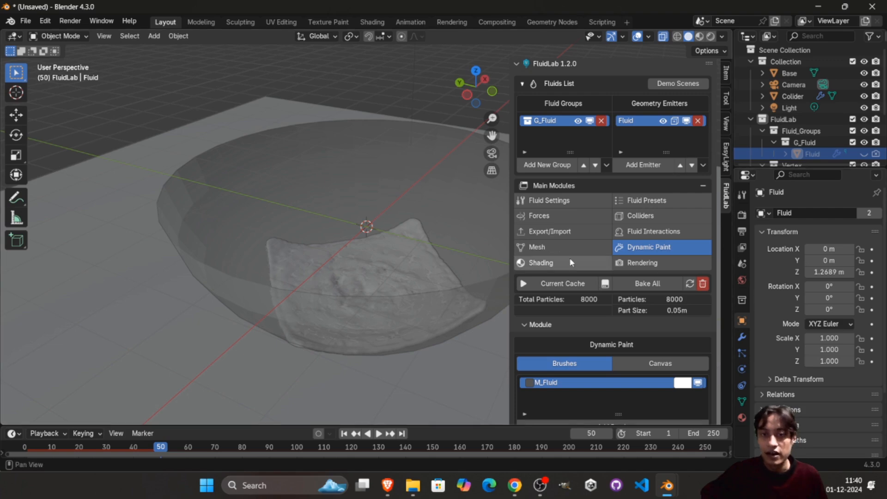
# Select the M_Fluid mesh and assign it the Ketchup fluid material from FluidLab's shading library
pyautogui.click(350, 261)
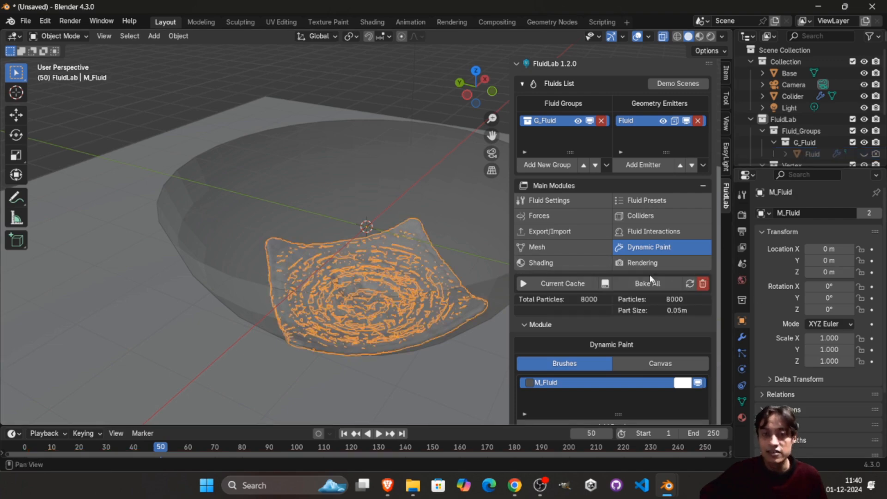
pyautogui.click(564, 263)
pyautogui.scroll(-8, 607, 277)
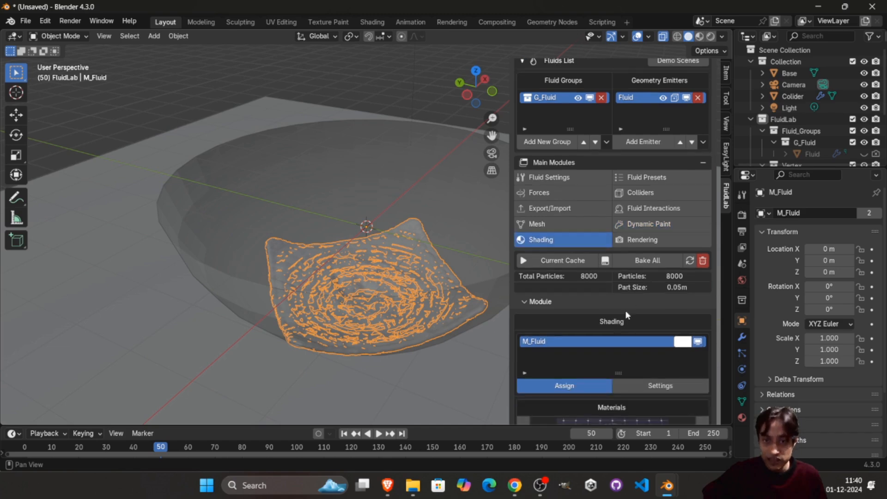
pyautogui.click(607, 303)
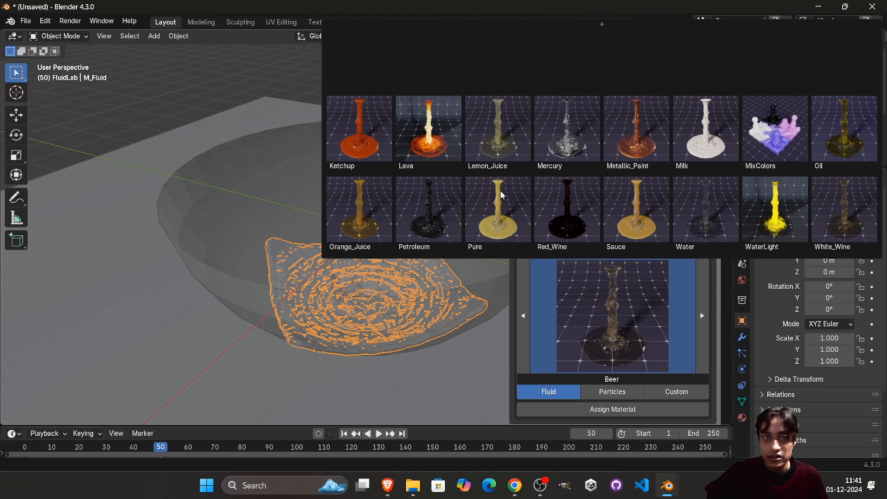
pyautogui.click(367, 133)
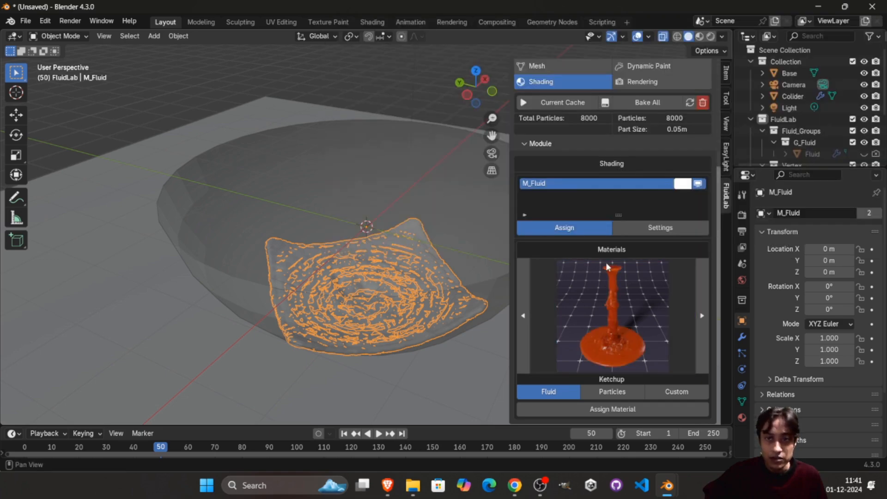
pyautogui.click(598, 410)
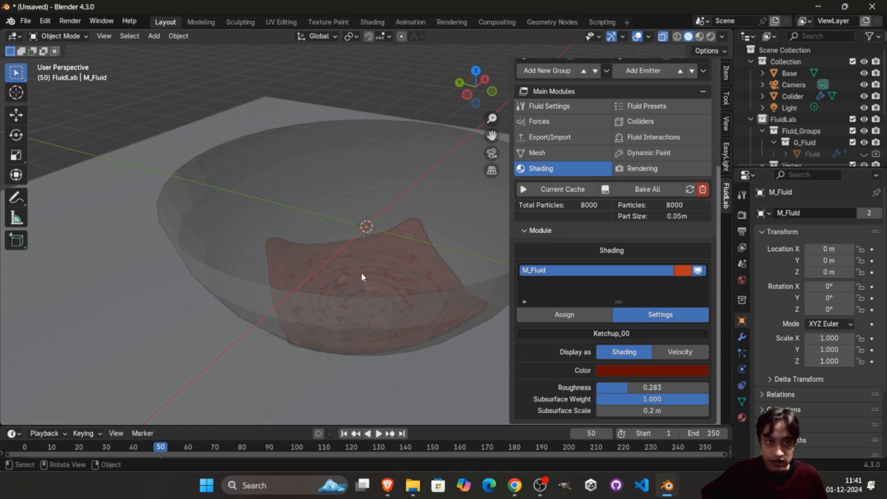
# Turn off X-ray and switch the viewport to rendered shading to show the ketchup fluid inside the bowl
pyautogui.click(411, 159)
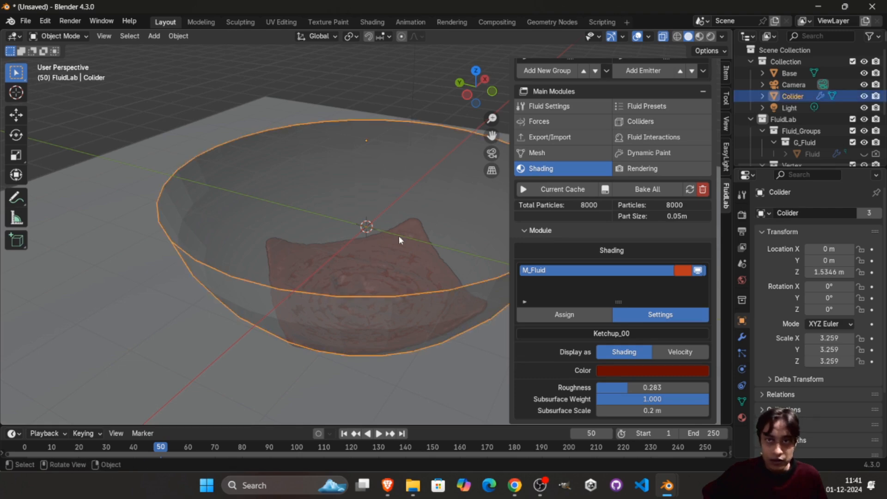
pyautogui.moveTo(399, 239); pyautogui.dragTo(314, 259, button='middle')
pyautogui.click(663, 37)
pyautogui.click(342, 278)
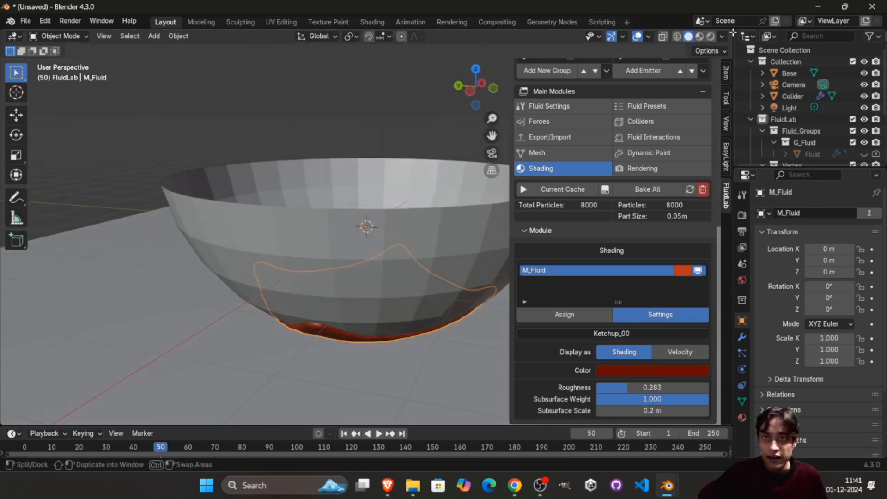
pyautogui.click(710, 37)
pyautogui.moveTo(258, 152)
pyautogui.mouseDown(button='middle')
pyautogui.moveTo(229, 256)
pyautogui.moveTo(416, 220)
pyautogui.mouseUp(button='middle')
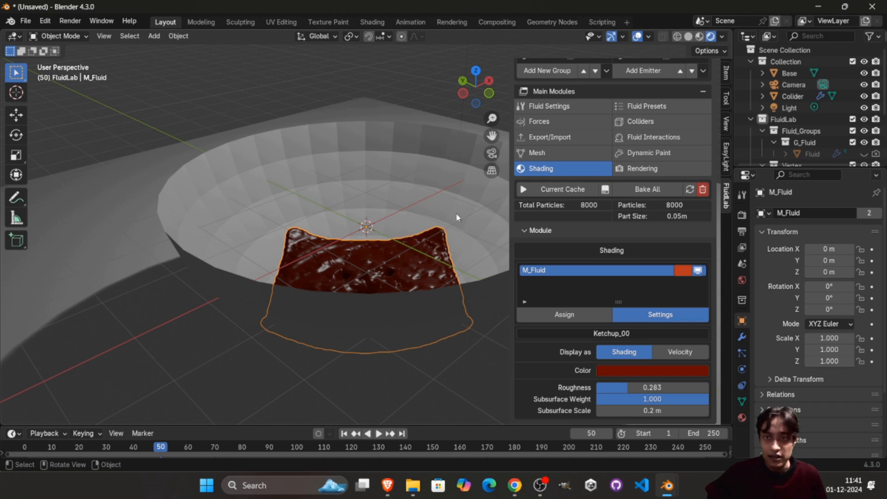
# Select the Colider bowl and shade it smooth
pyautogui.click(396, 166)
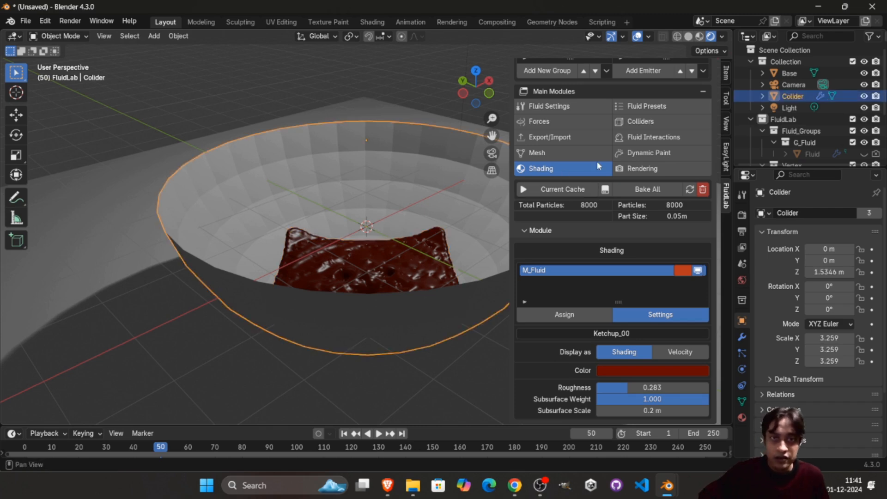
pyautogui.click(726, 156)
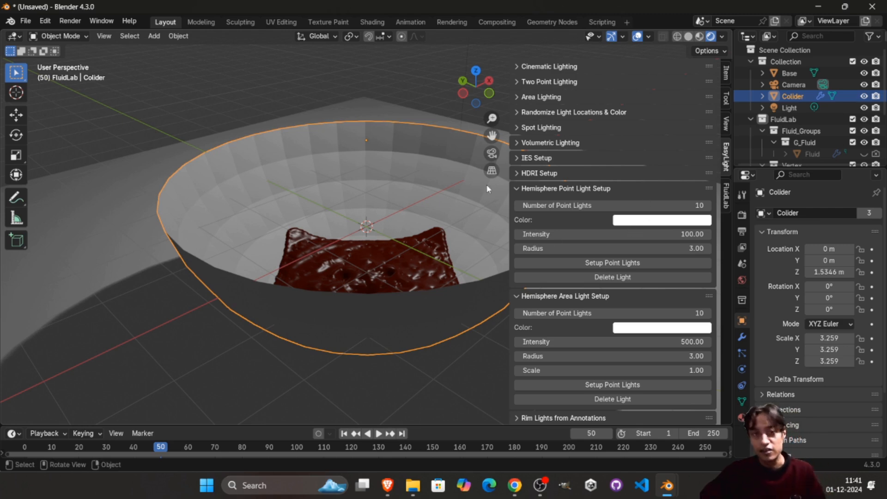
pyautogui.rightClick(441, 184)
pyautogui.click(414, 187)
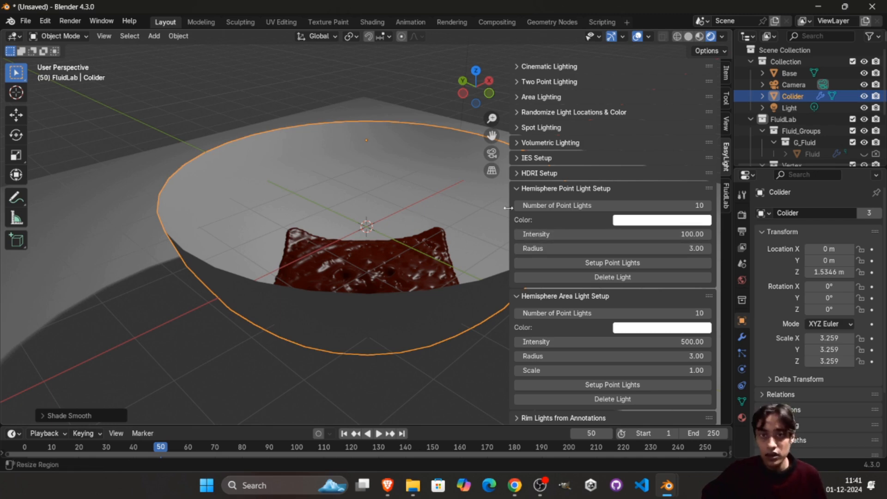
# Set up EasyLight's cinematic lights around the bowl with the default intensities and sizes
pyautogui.click(526, 189)
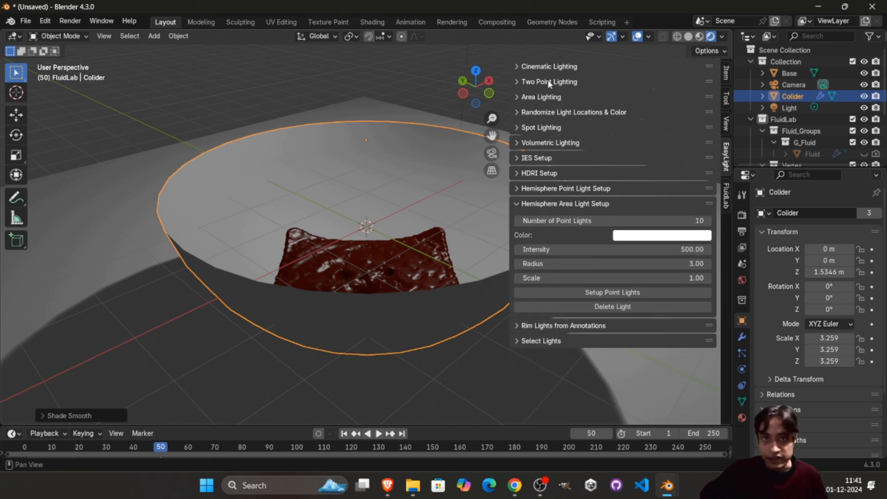
pyautogui.click(553, 68)
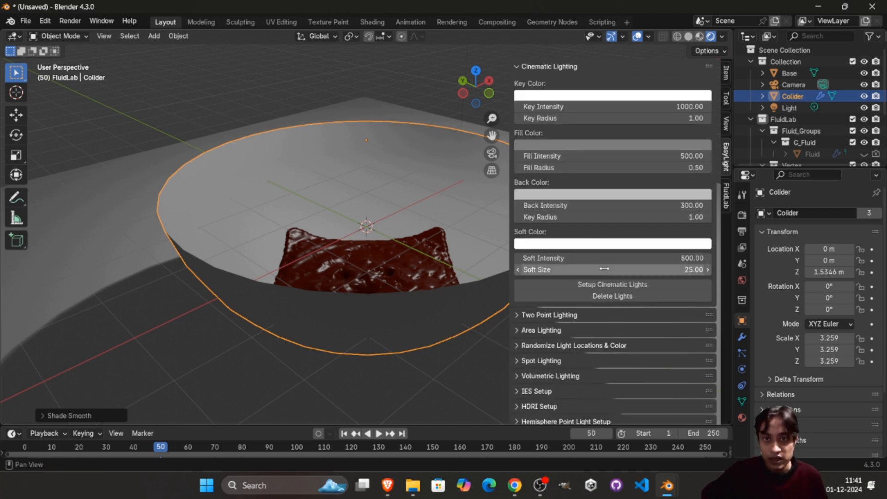
pyautogui.click(603, 284)
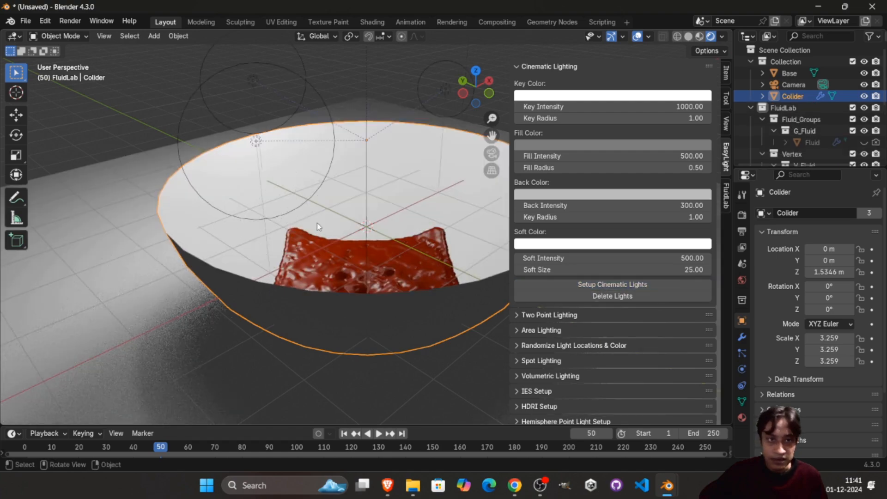
pyautogui.moveTo(287, 241); pyautogui.dragTo(340, 226, button='middle')
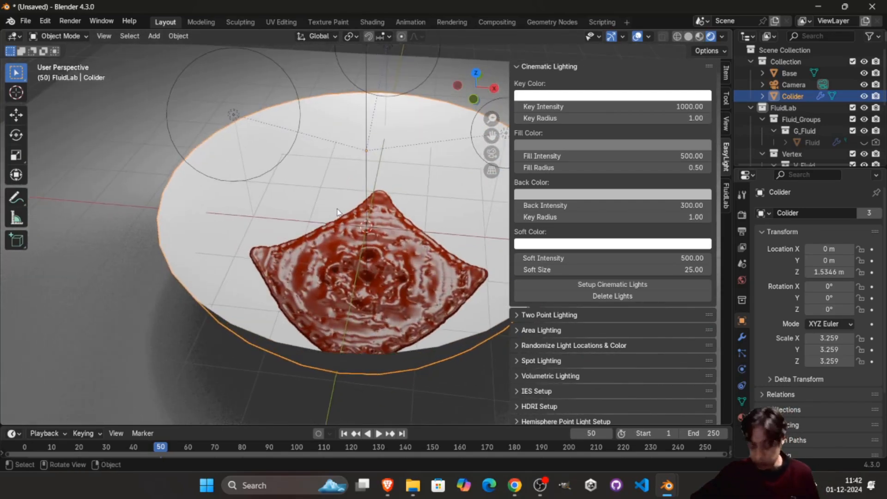
# Look through the camera and play the lit ketchup simulation from frame 1, stopping at frame 43
pyautogui.press('KP_0')
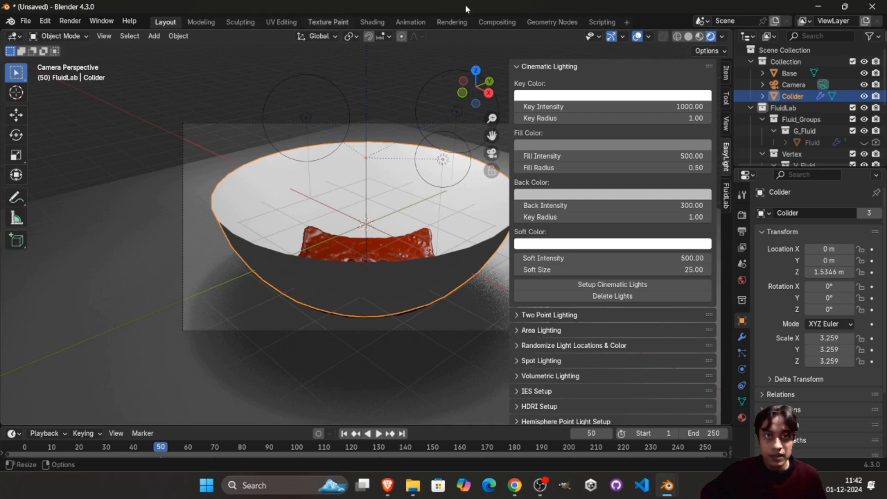
pyautogui.press('space')
pyautogui.press('space')
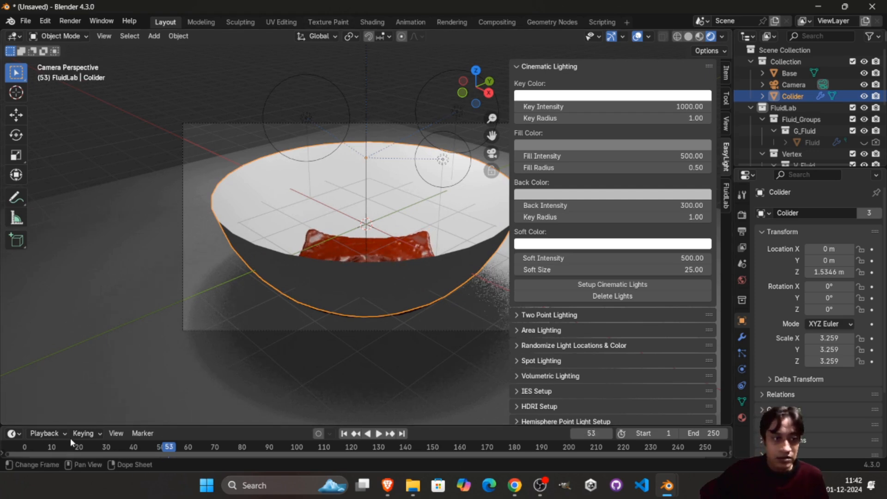
pyautogui.click(26, 446)
pyautogui.press('space')
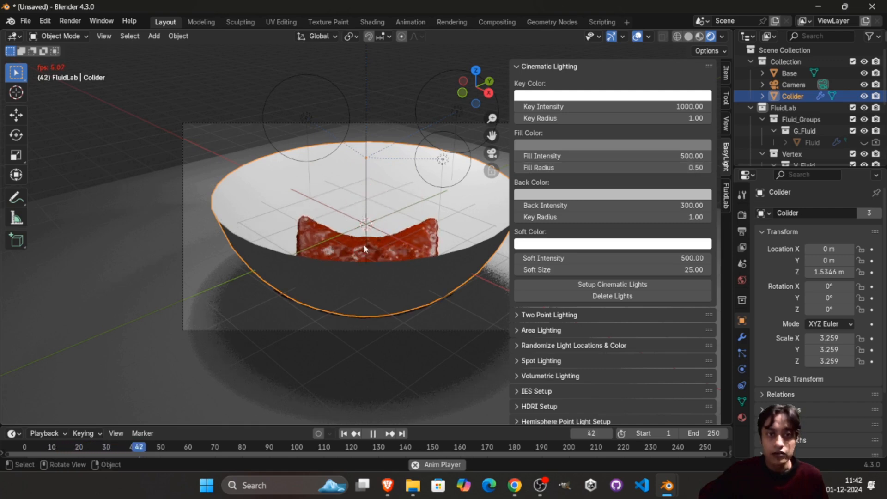
pyautogui.press('space')
# Align the camera to a view looking down into the bowl and raise it along Z to about 11.9 m
pyautogui.moveTo(364, 244); pyautogui.dragTo(345, 258, button='middle')
pyautogui.press('KP_0')
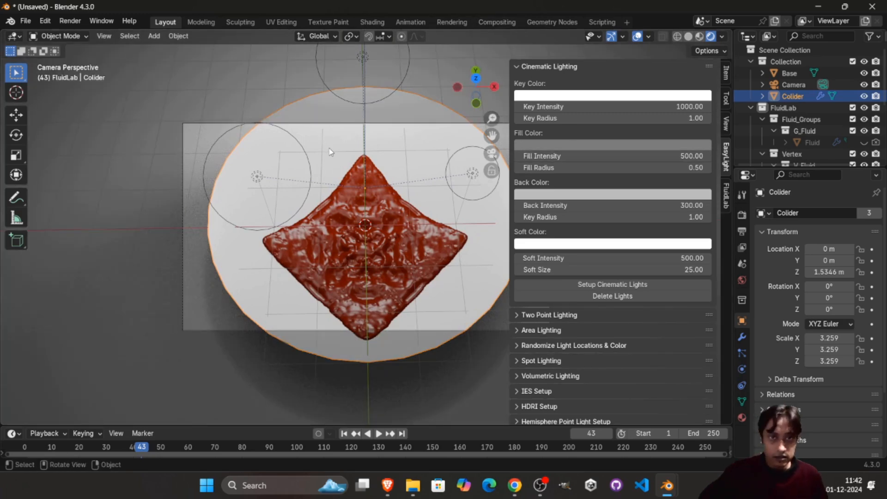
pyautogui.click(389, 128)
pyautogui.press('g')
pyautogui.press('z')
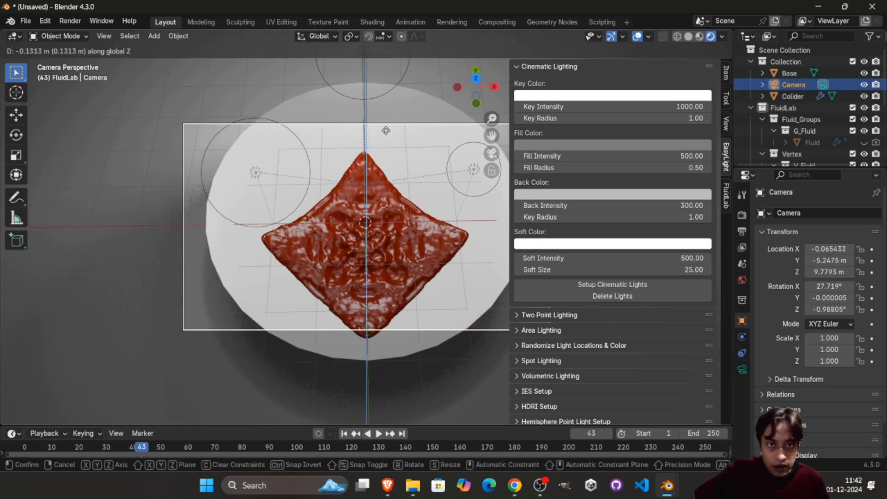
pyautogui.click(381, 118)
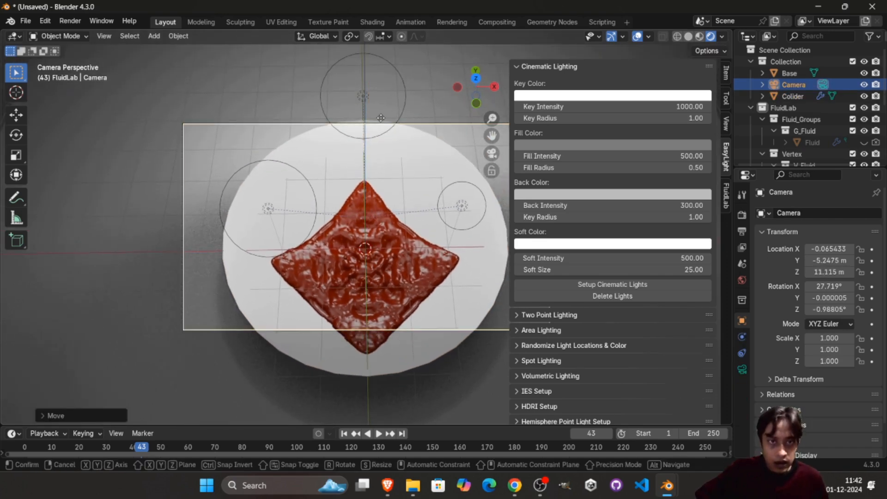
pyautogui.press('g')
pyautogui.press('z')
pyautogui.click(434, 83)
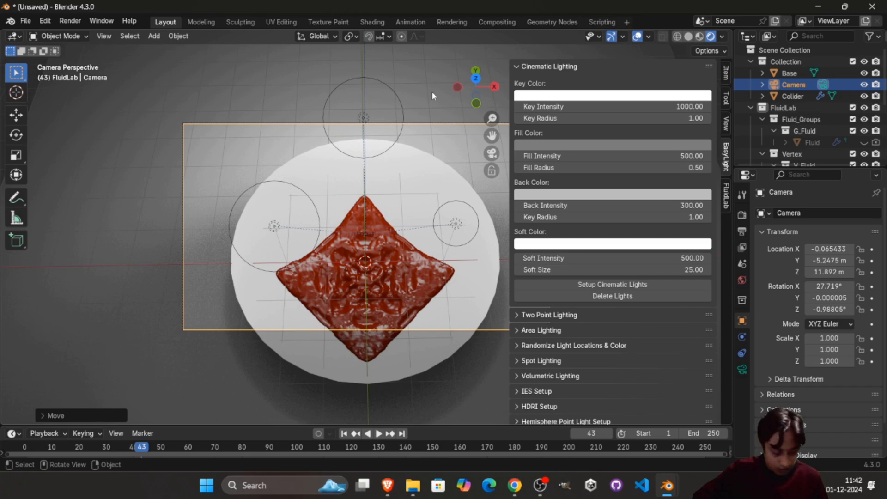
# Move the camera along Y to about -6.2 m to centre the bowl in the frame
pyautogui.press('g')
pyautogui.press('y')
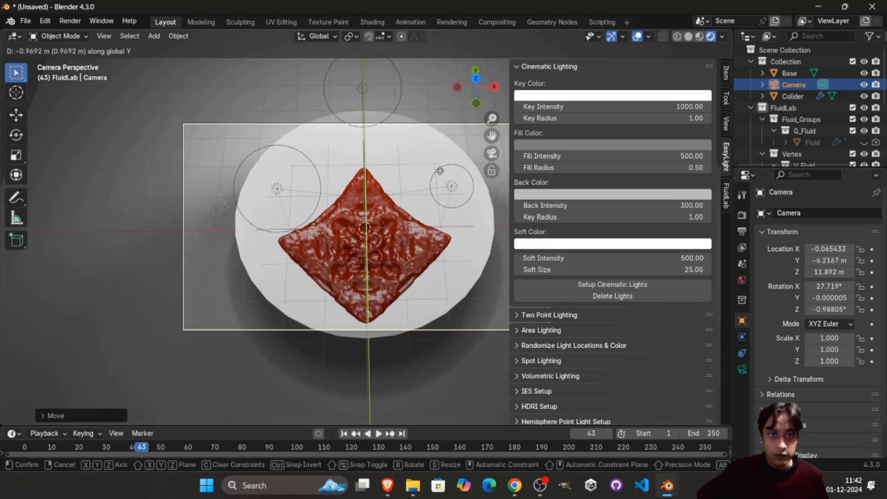
pyautogui.click(442, 169)
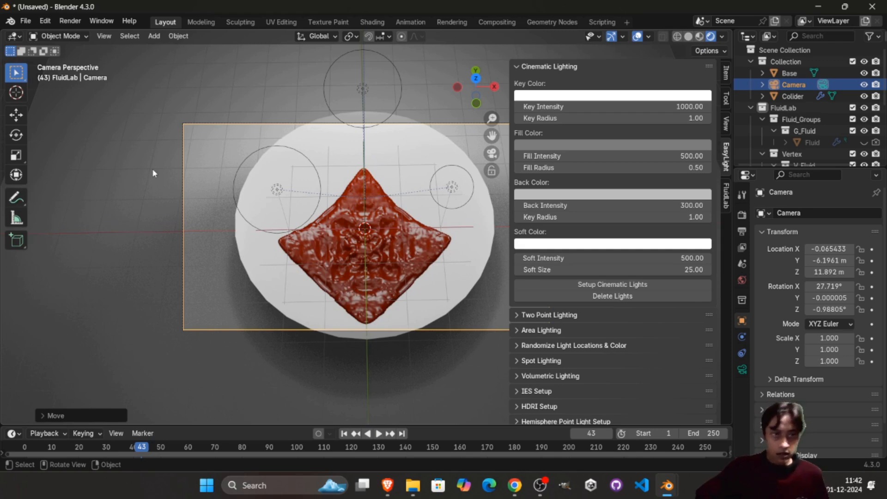
# Play the simulation from frame 1 through the repositioned camera, stop it and return the timeline to frame 0
pyautogui.click(171, 190)
pyautogui.click(43, 444)
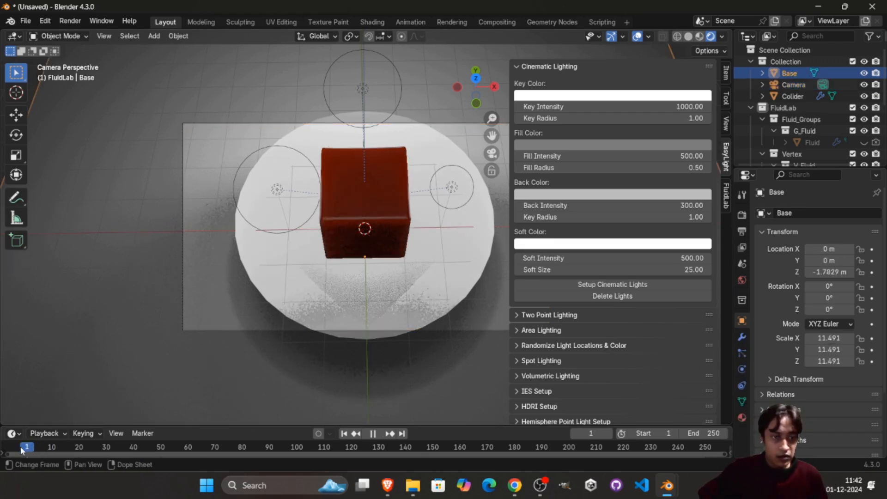
pyautogui.press('space')
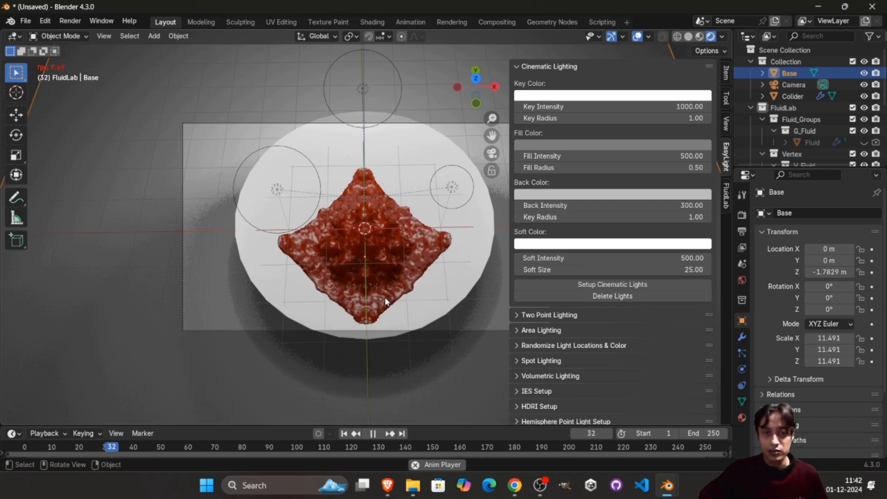
pyautogui.press('space')
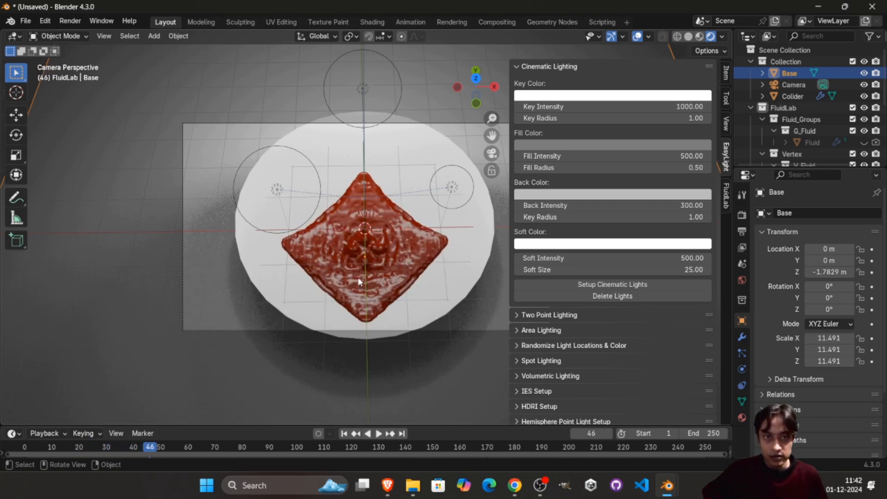
pyautogui.moveTo(100, 444); pyautogui.dragTo(21, 447)
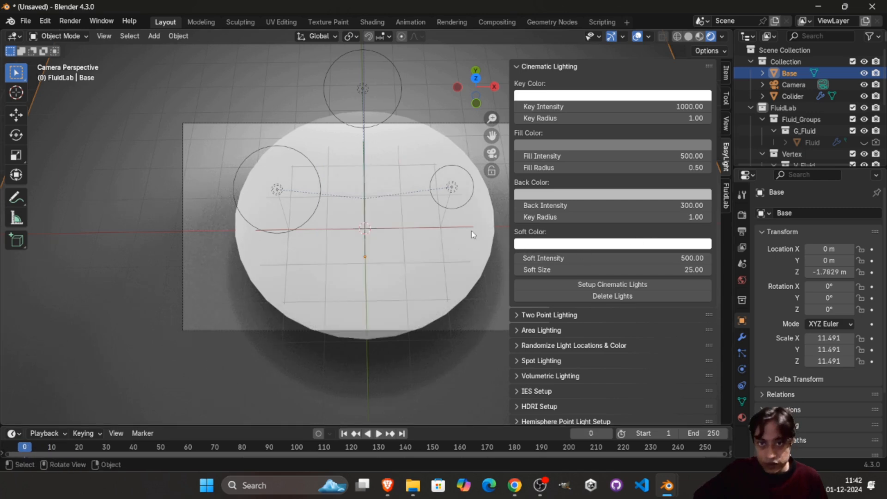
# Return to the FluidLab settings and open the Forces module
pyautogui.click(727, 199)
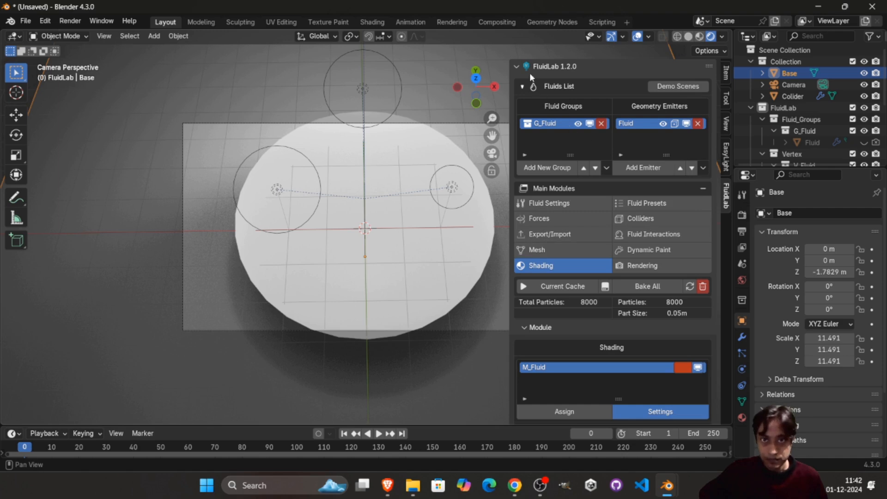
pyautogui.click(518, 67)
pyautogui.click(518, 67)
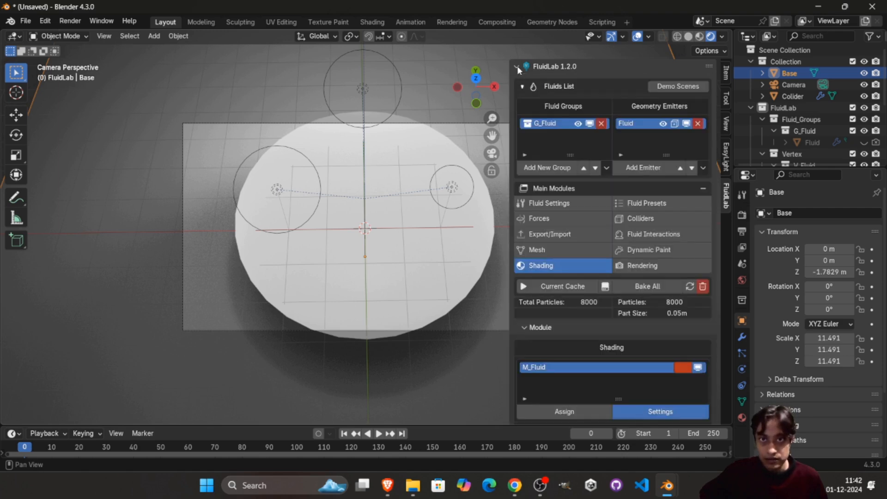
pyautogui.scroll(-5, 584, 207)
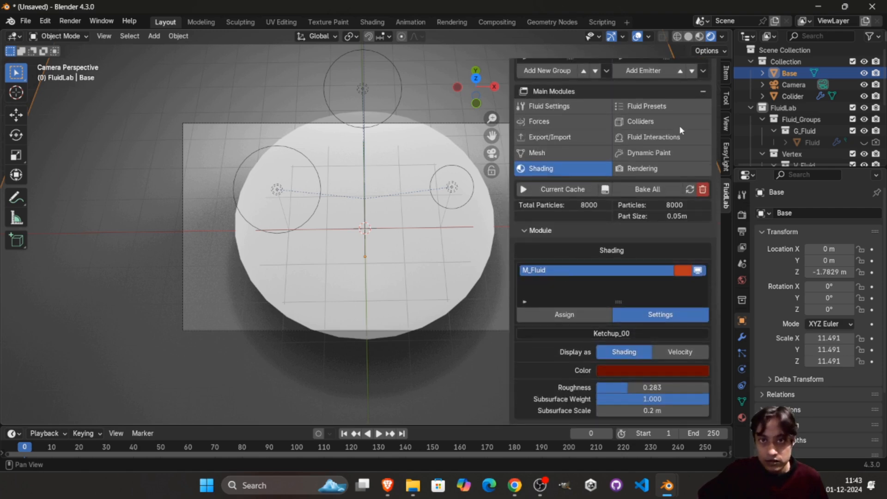
pyautogui.click(548, 122)
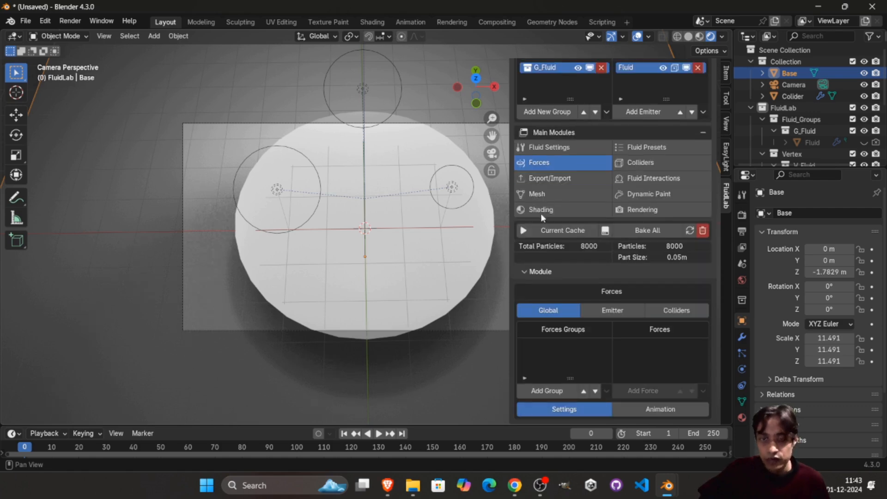
# Play the fluid simulation from frame 0, scrub through the early frames and stop at frame 32
pyautogui.press('space')
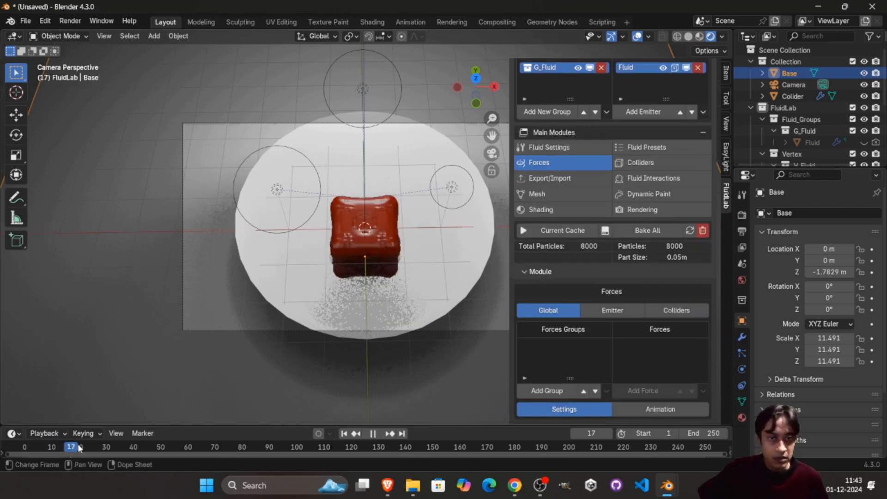
pyautogui.moveTo(110, 442); pyautogui.dragTo(75, 436)
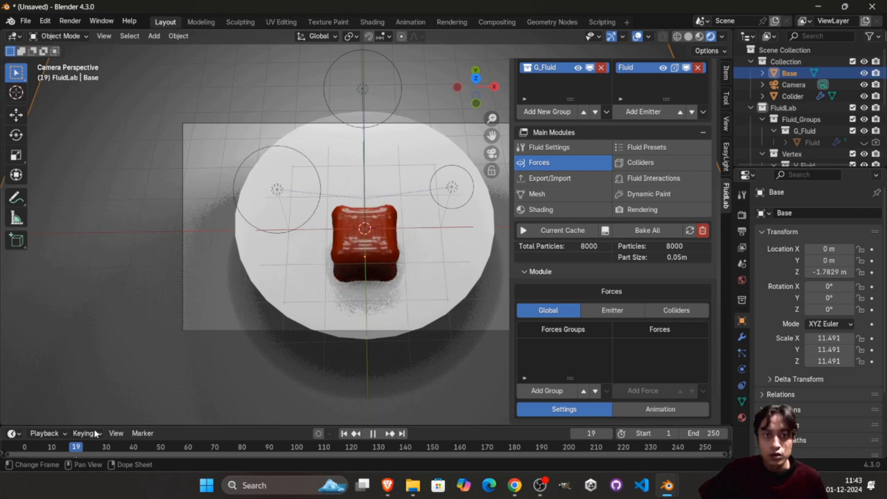
pyautogui.press('space')
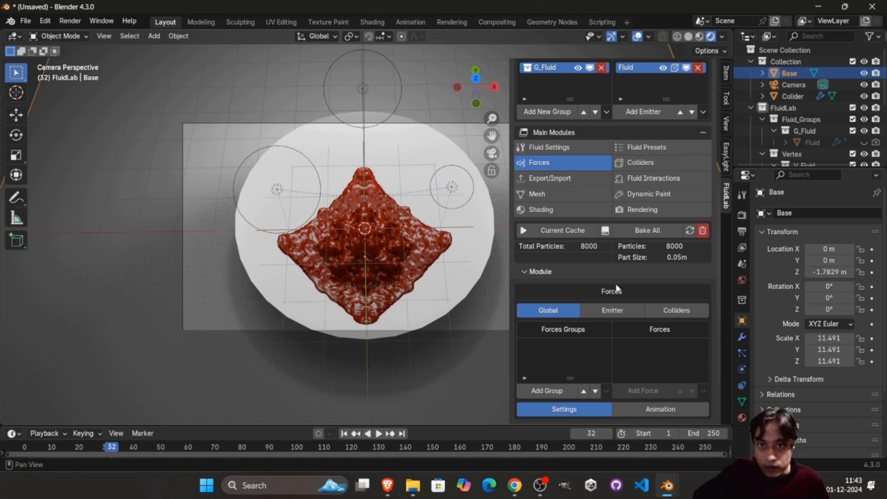
# Add a global force group with a generated force inside it, keeping the default names, and bring up the force's settings
pyautogui.click(539, 394)
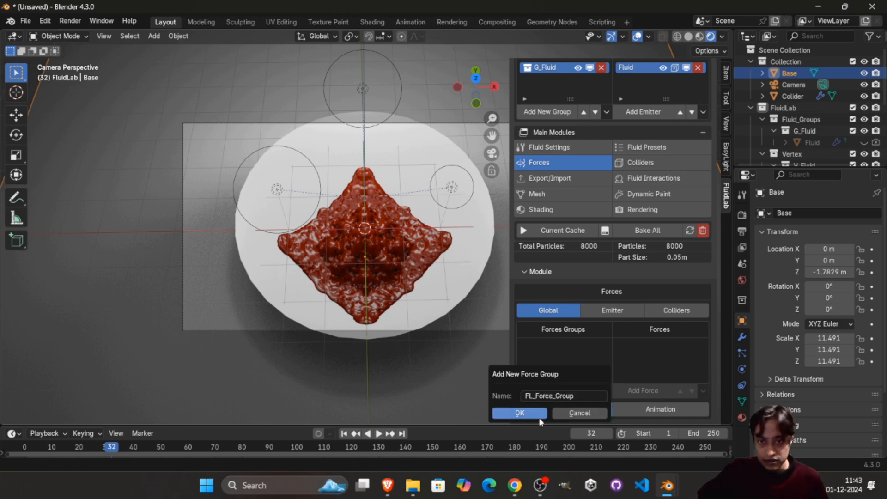
pyautogui.click(534, 414)
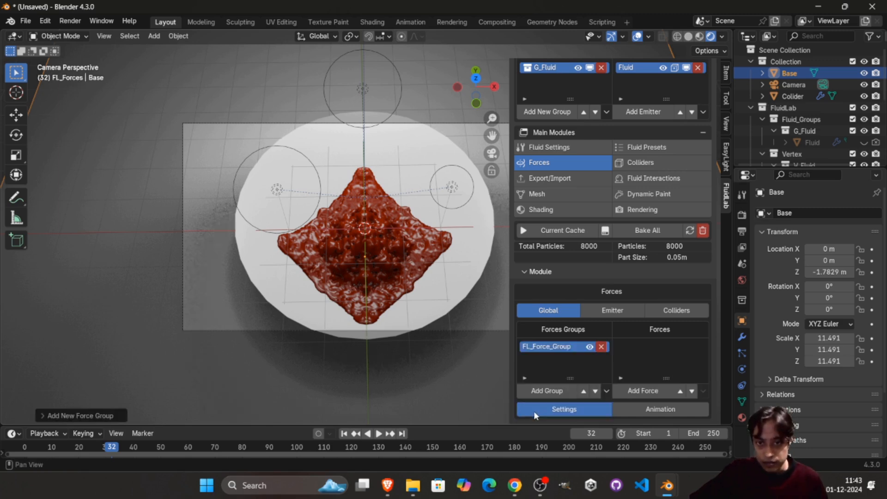
pyautogui.click(651, 392)
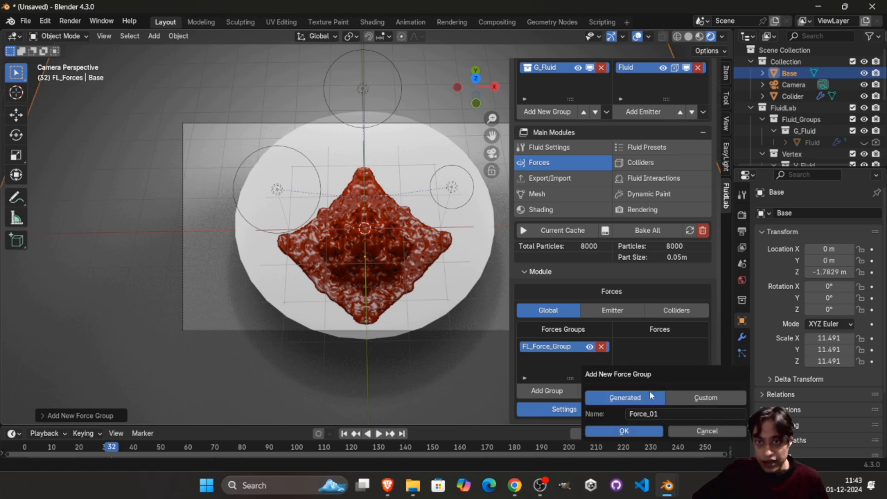
pyautogui.click(634, 431)
pyautogui.scroll(-6, 683, 301)
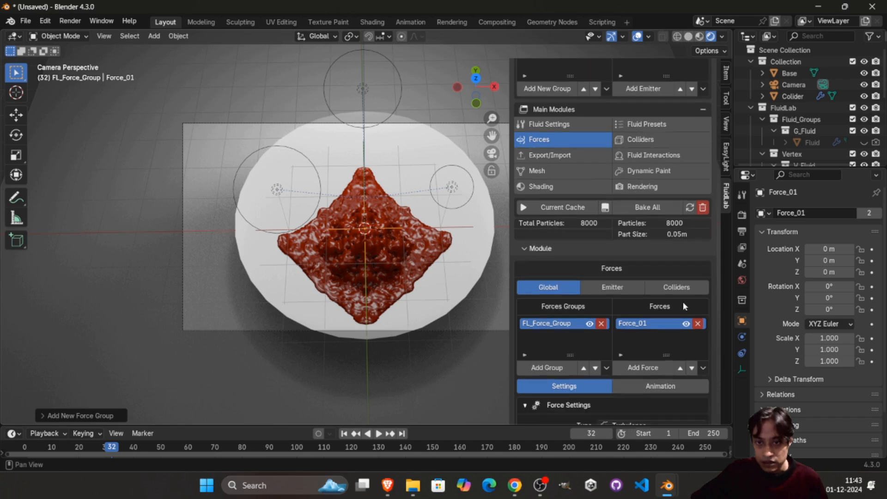
pyautogui.scroll(-5, 651, 335)
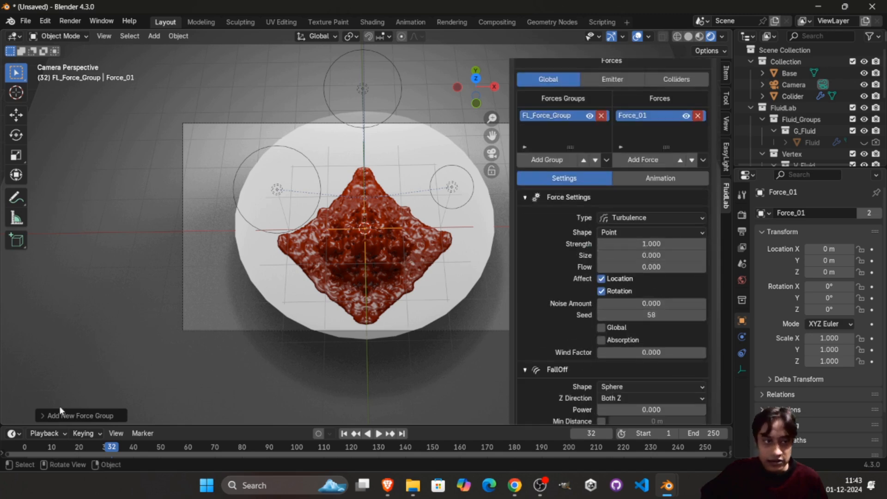
# Play the simulation from frame 0 with the turbulence force, scrub back through the result and stop at frame 24
pyautogui.moveTo(39, 450); pyautogui.dragTo(20, 451)
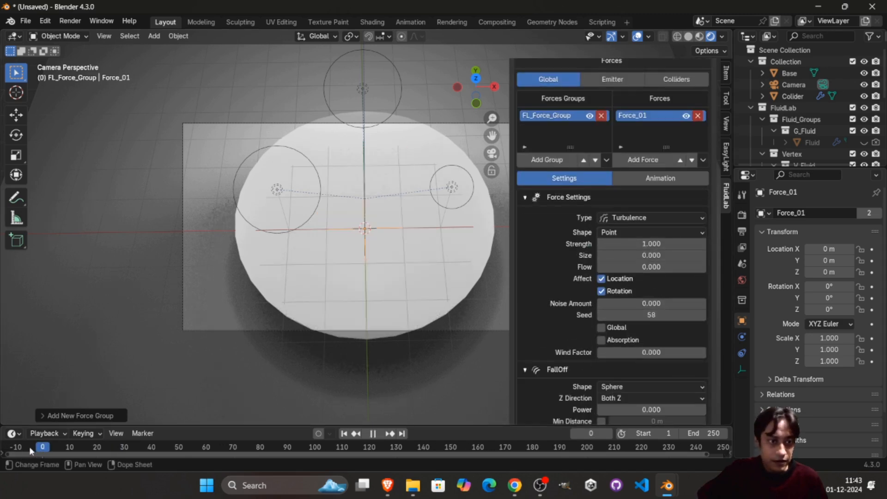
pyautogui.press('space')
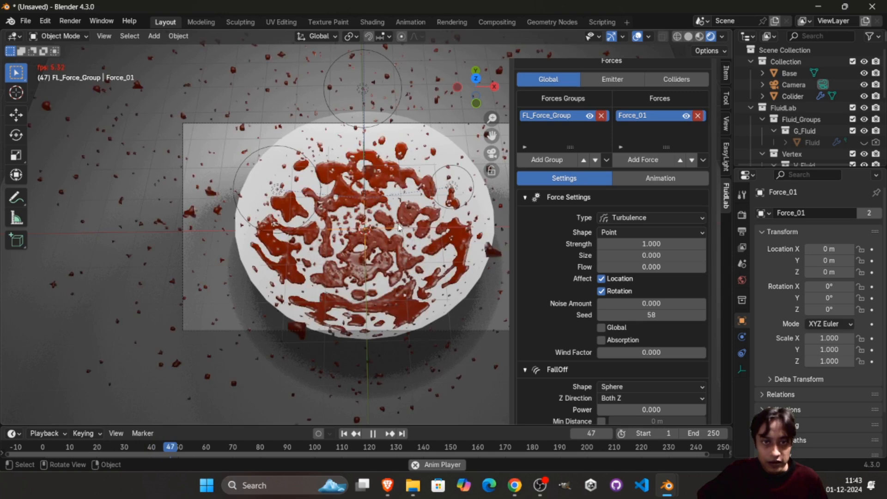
pyautogui.click(79, 448)
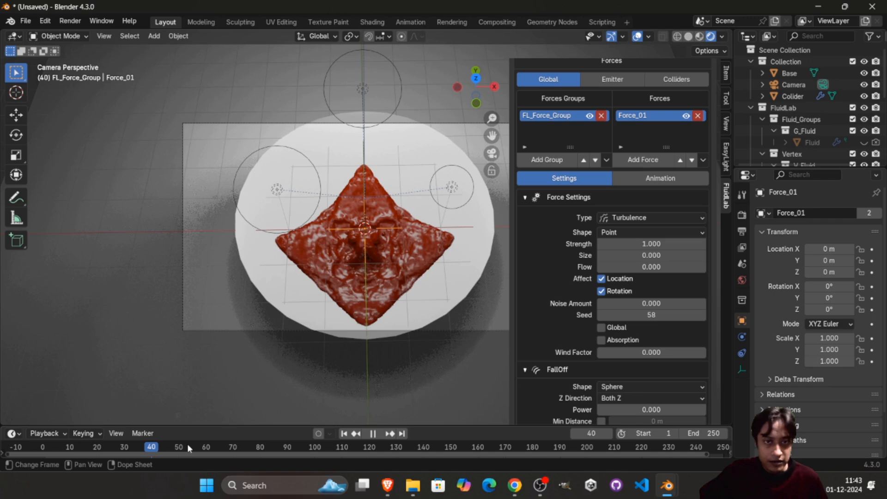
pyautogui.moveTo(201, 442); pyautogui.dragTo(108, 441)
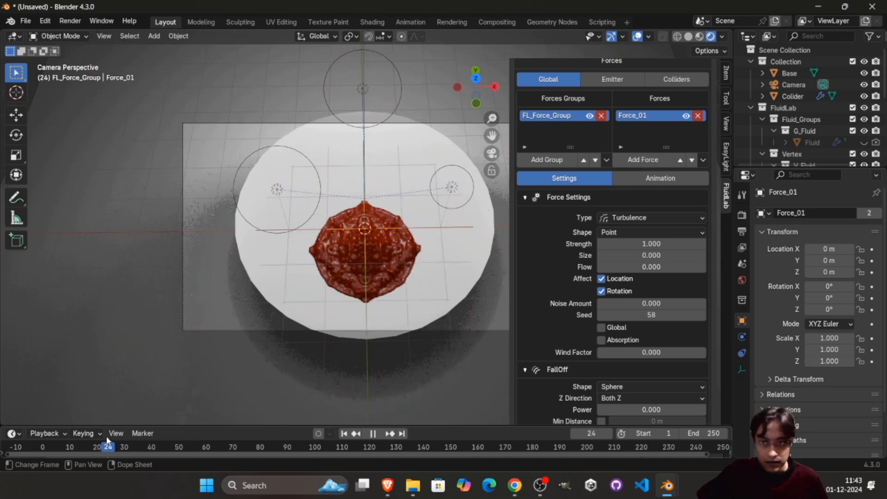
pyautogui.press('space')
# Change the force type to Vortex and play the simulation from frame 0, pausing at frame 67
pyautogui.click(634, 219)
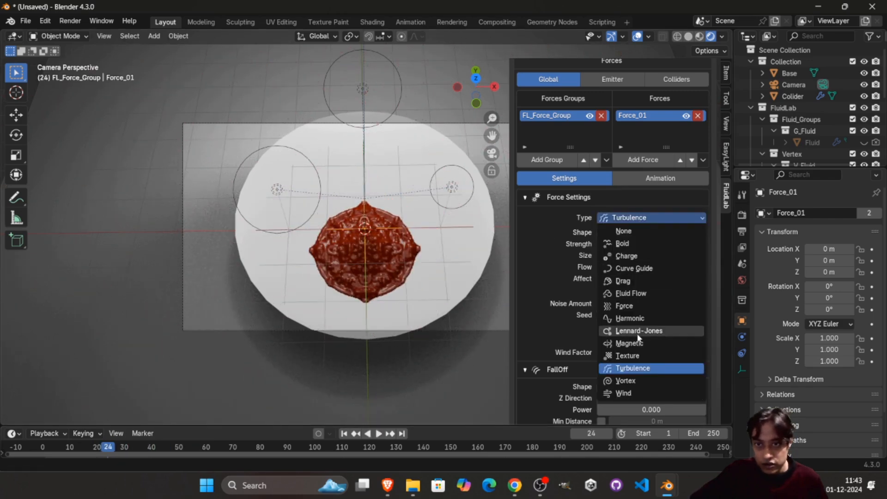
pyautogui.click(640, 381)
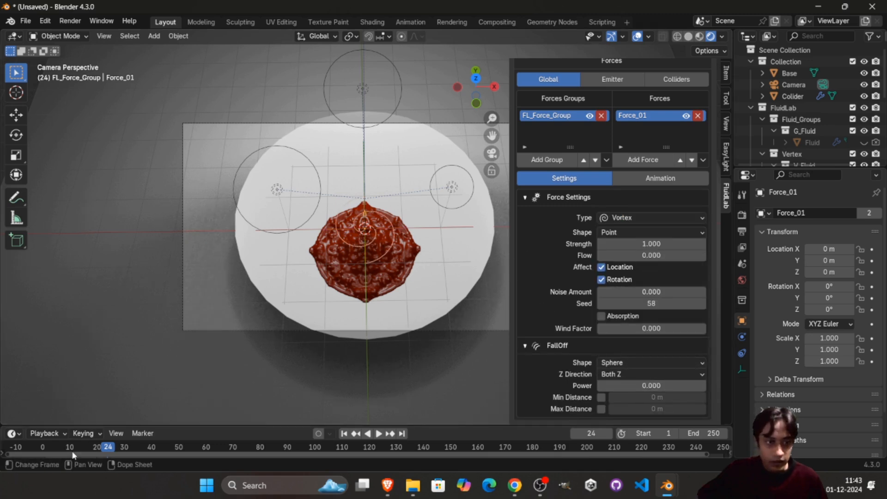
pyautogui.moveTo(72, 449); pyautogui.dragTo(33, 449)
pyautogui.press('space')
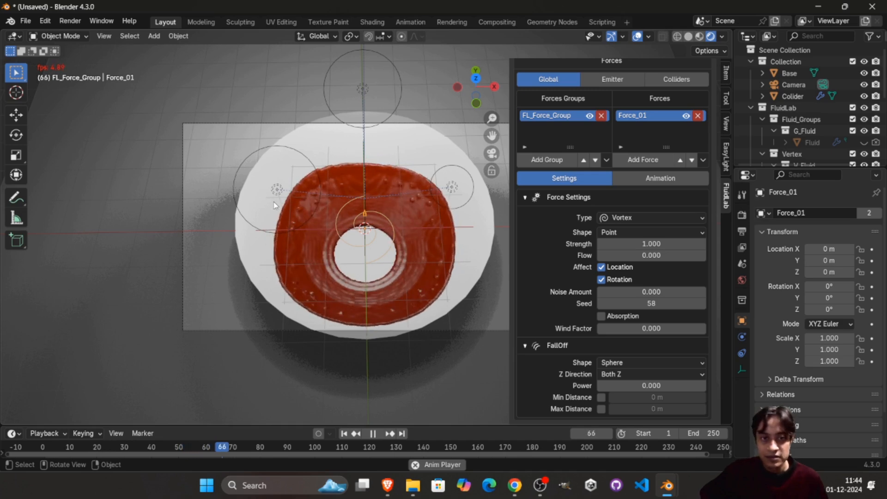
pyautogui.press('space')
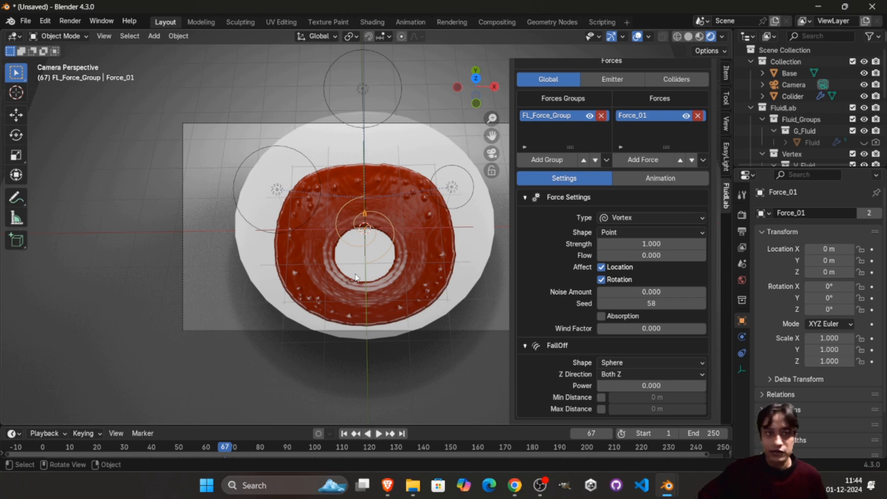
# Continue playing the vortex simulation with a pause at frame 83, and stop at frame 213
pyautogui.press('space')
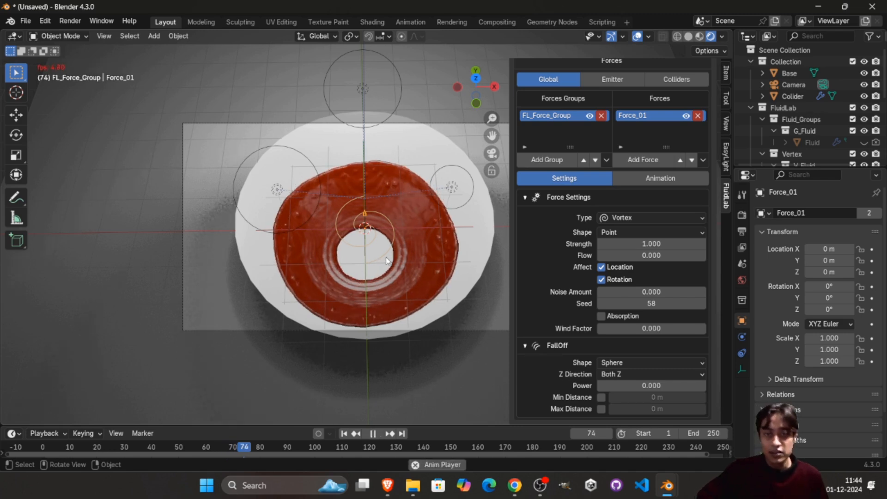
pyautogui.press('space')
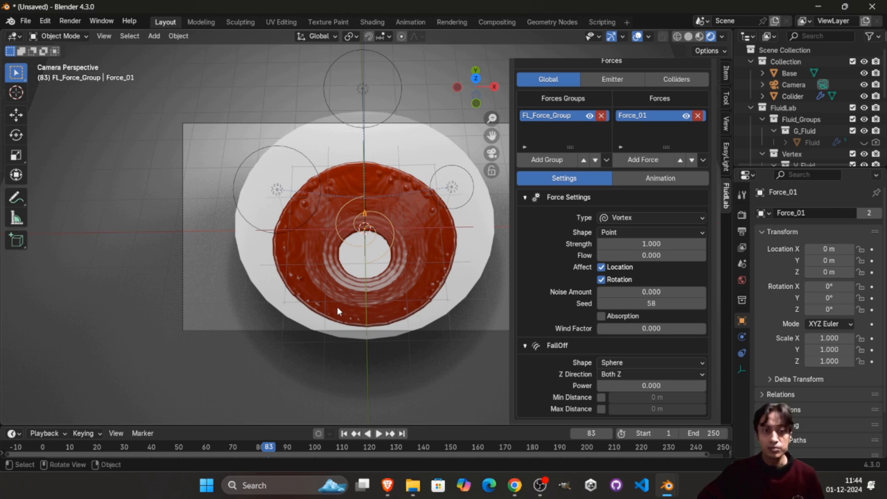
pyautogui.press('space')
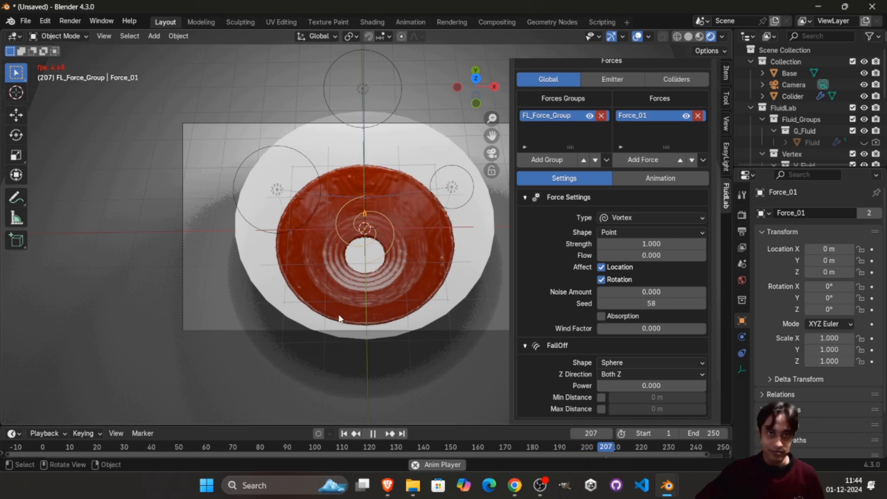
pyautogui.press('space')
pyautogui.hotkey('alt', 'Tab')
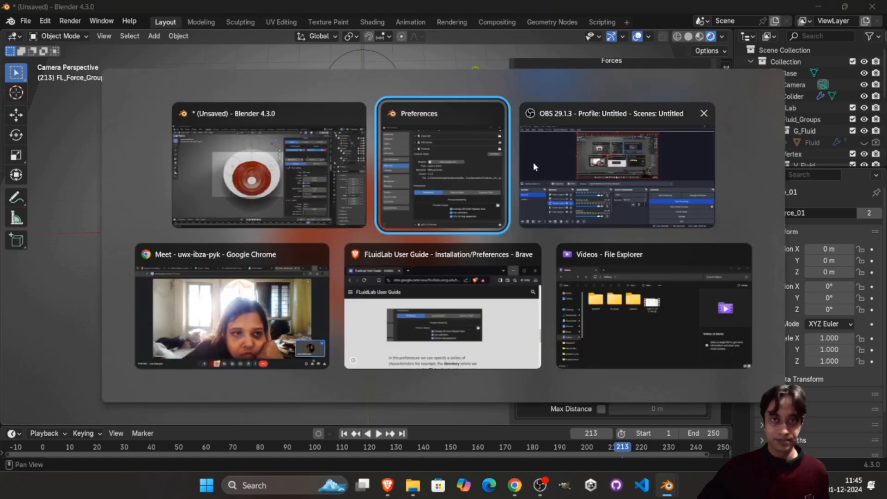
pyautogui.hotkey('alt', 'Tab')
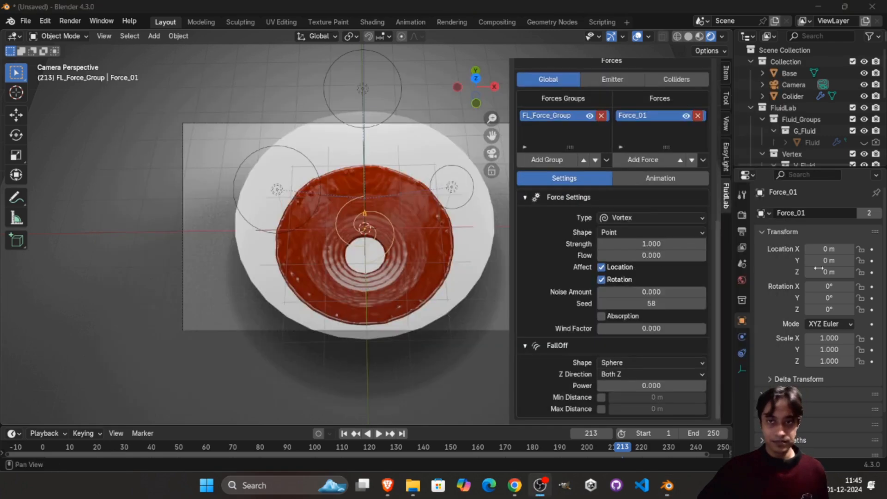